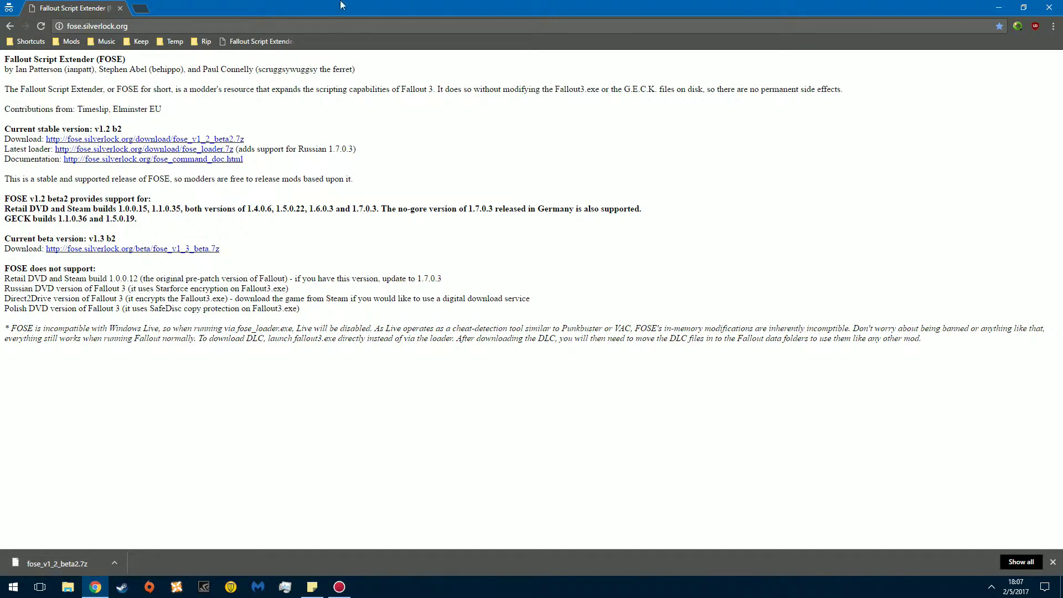
# Once fose_v1_2_beta2.7z finishes downloading, hide Chrome to show the Windows desktop.
pyautogui.press('super+d')
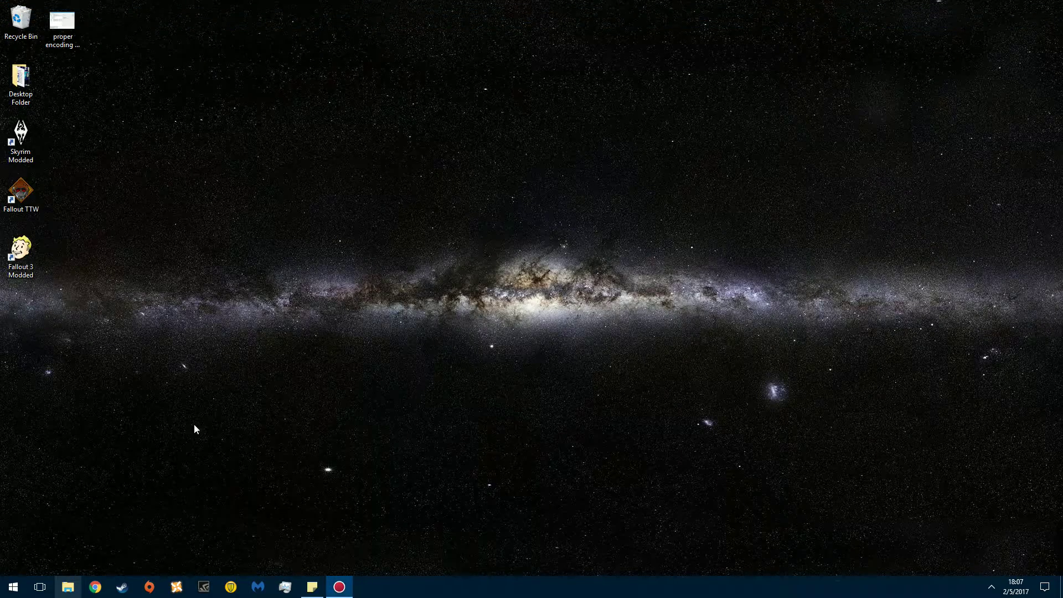
# In Downloads, scan fose_v1_2_beta2.7z with Malwarebytes, granting it admin rights.
pyautogui.press('super+e')
pyautogui.doubleClick(601, 222)
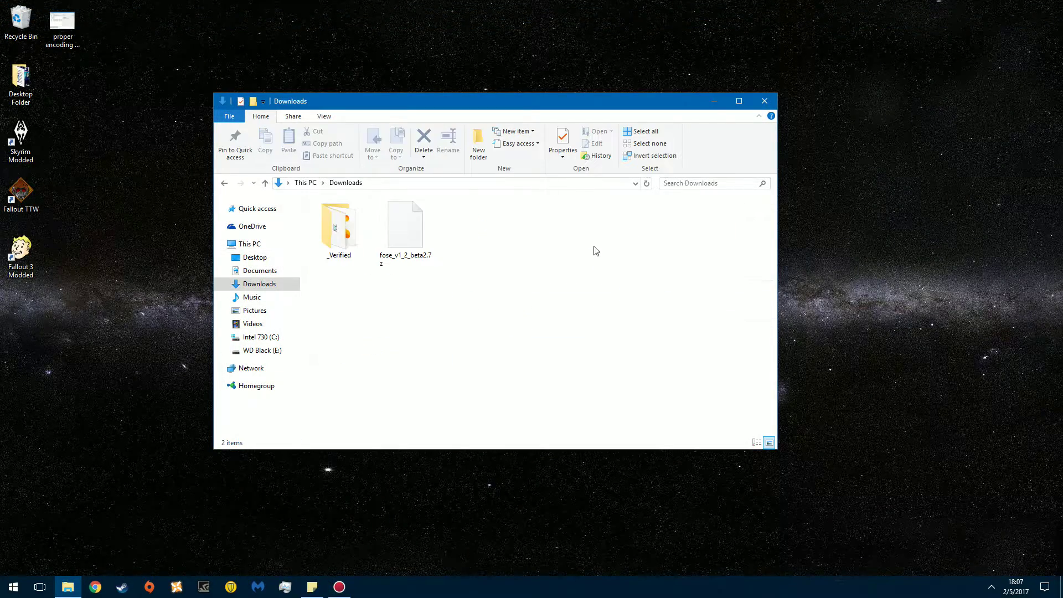
pyautogui.click(412, 230)
pyautogui.rightClick(400, 222)
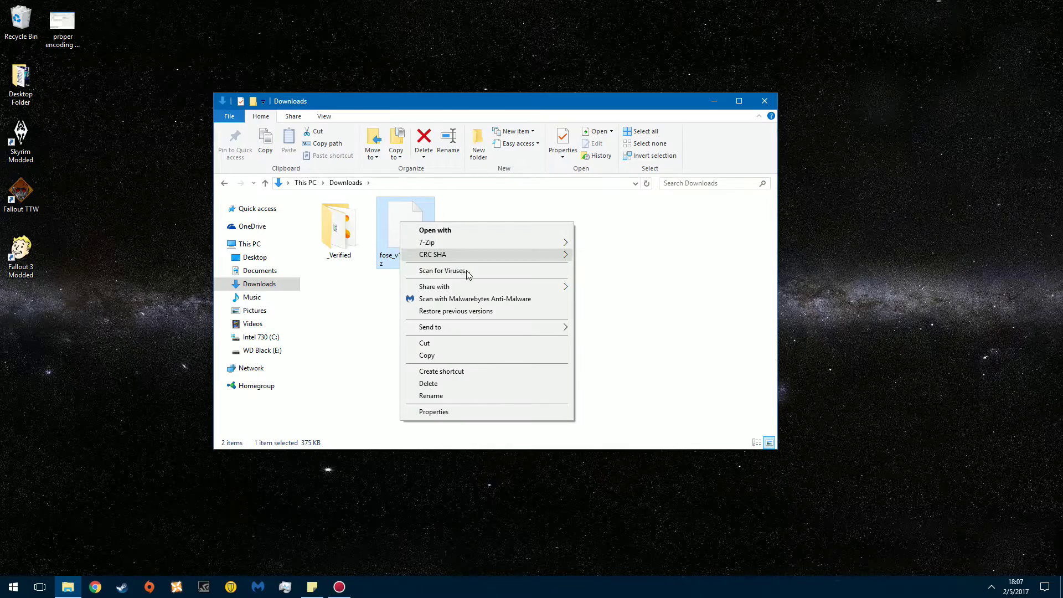
pyautogui.click(459, 300)
pyautogui.click(488, 365)
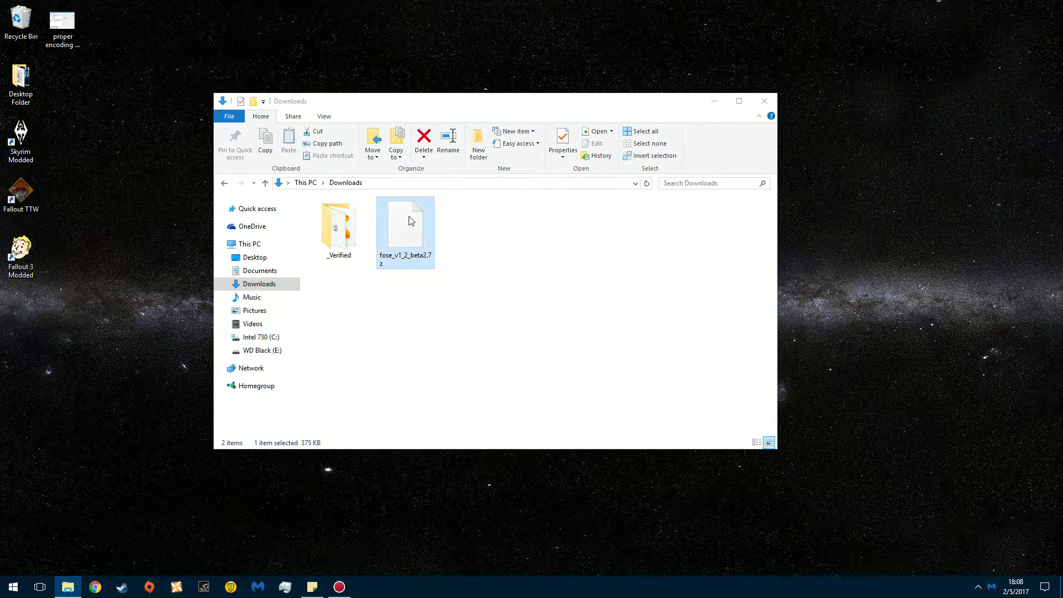
# Run a second virus scan on the archive, then close both zero-threat scan reports.
pyautogui.click(403, 240)
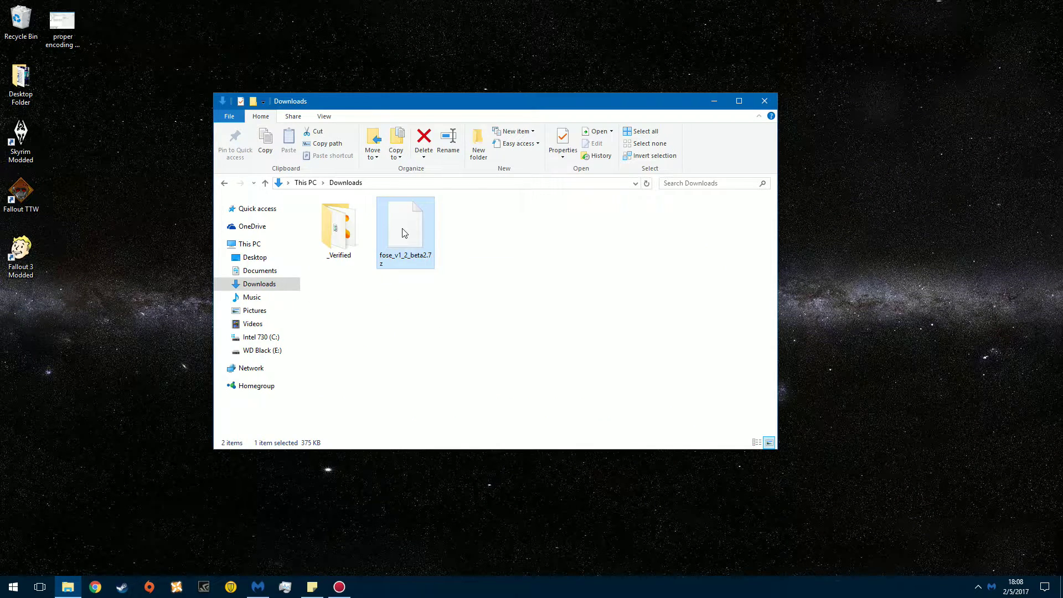
pyautogui.rightClick(404, 232)
pyautogui.click(475, 278)
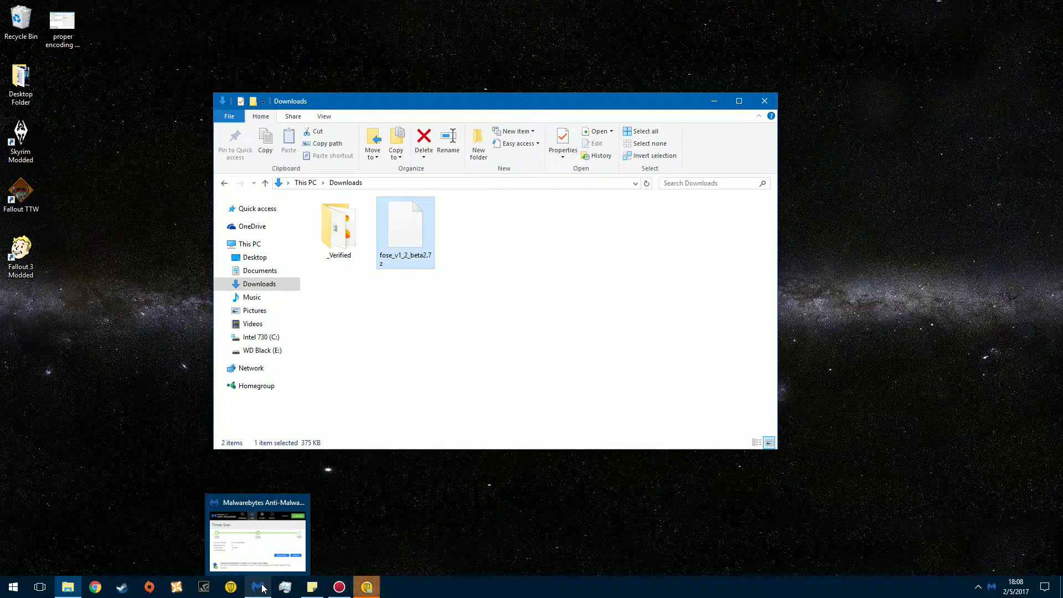
pyautogui.click(376, 580)
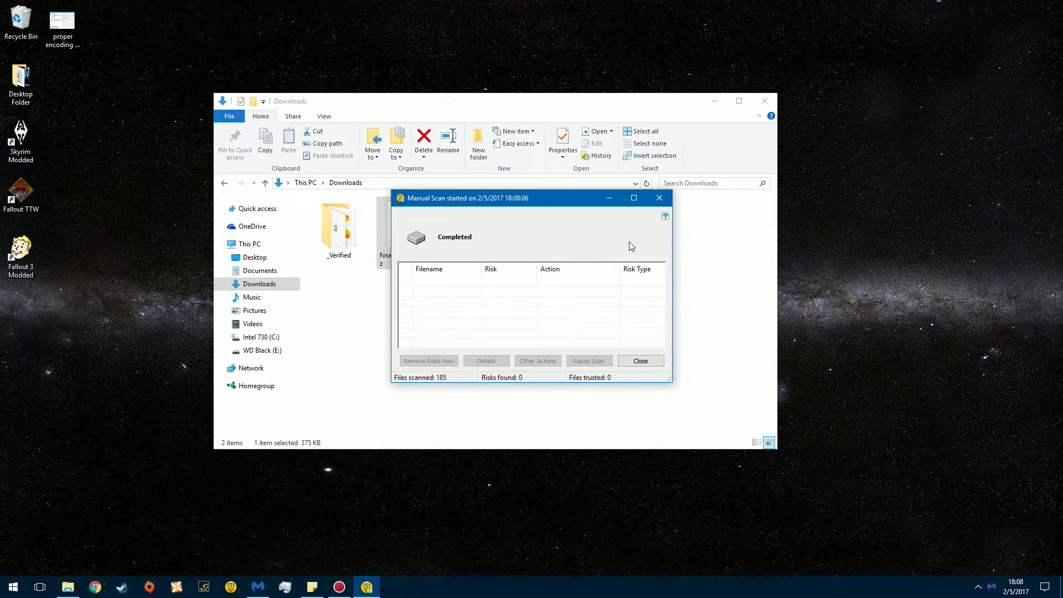
pyautogui.click(641, 361)
pyautogui.click(258, 587)
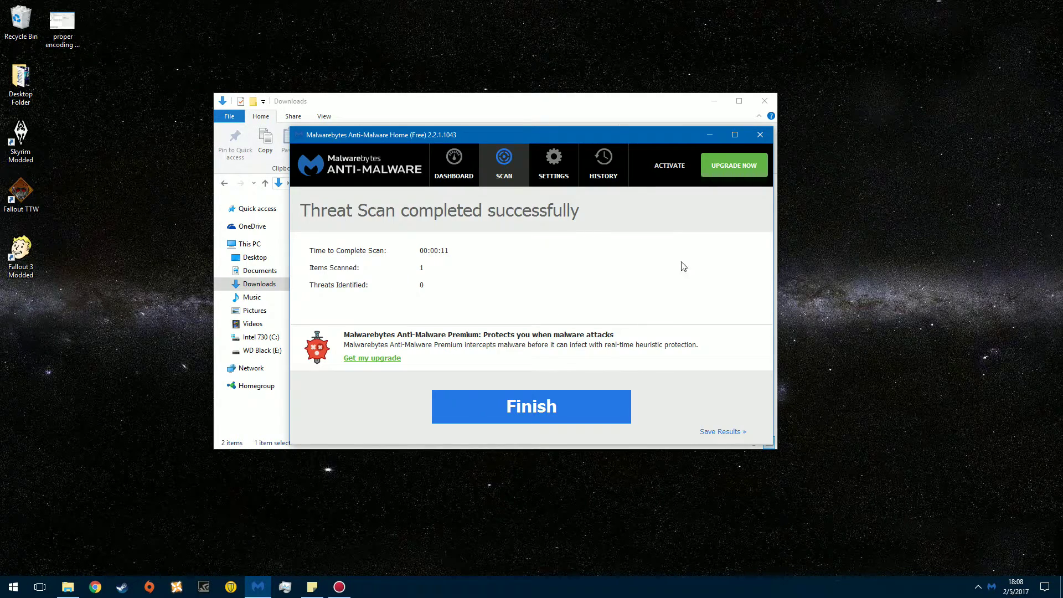
pyautogui.click(595, 404)
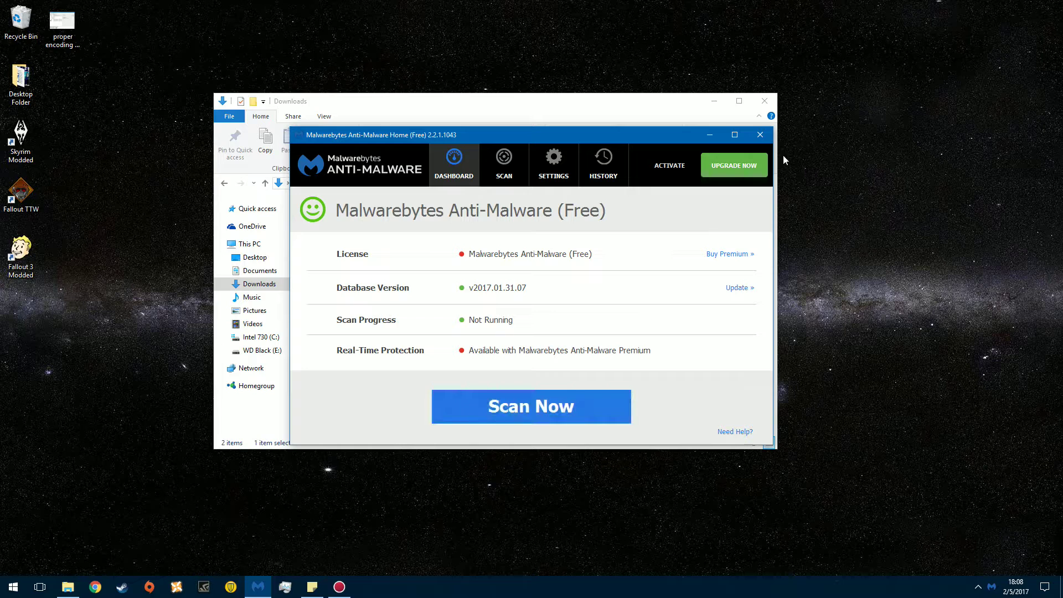
pyautogui.click(760, 136)
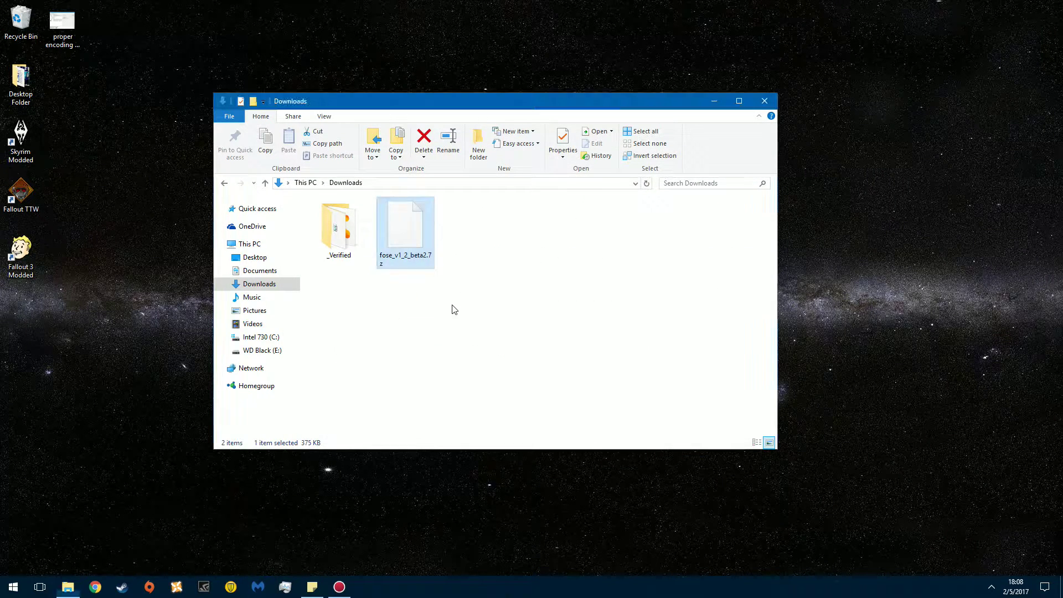
# Extract fose_v1_2_beta2.7z here with 7-Zip into a fose_v1_2_beta2 folder.
pyautogui.rightClick(412, 231)
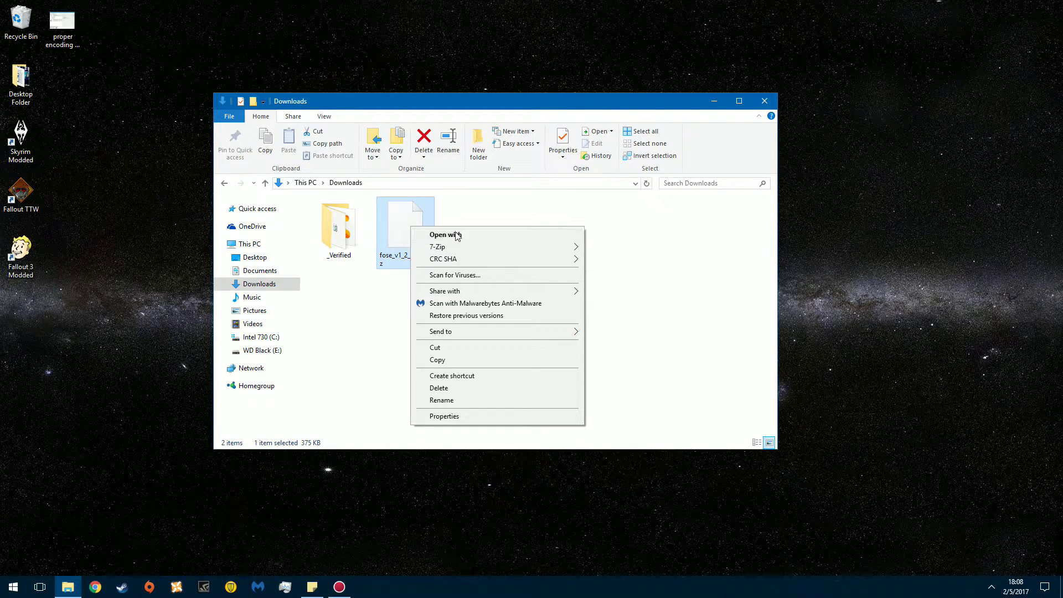
pyautogui.click(502, 208)
pyautogui.rightClick(404, 224)
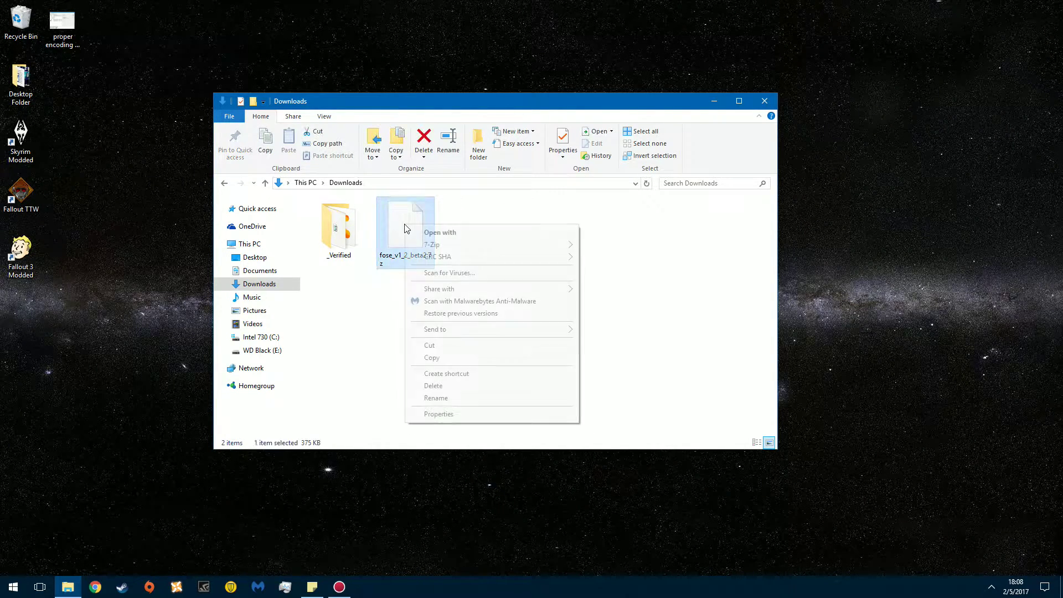
pyautogui.moveTo(486, 243)
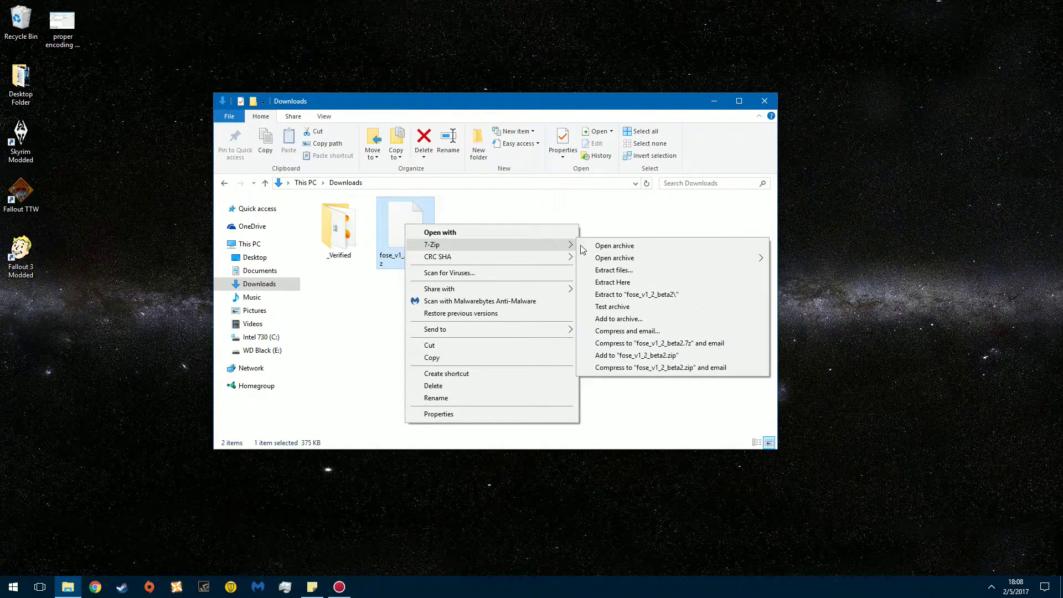
pyautogui.click(637, 270)
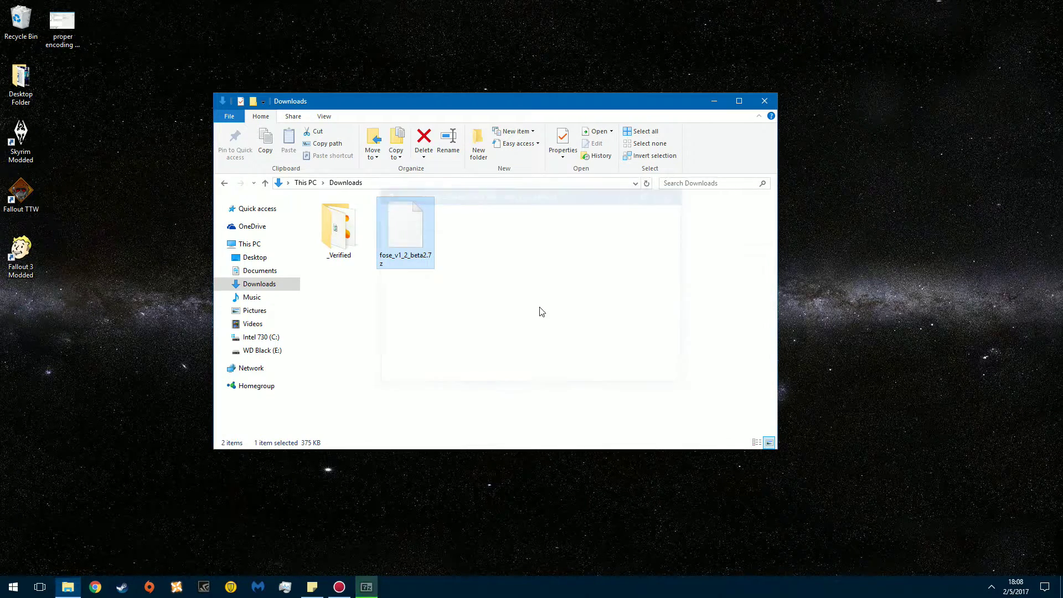
# Delete the archive, move the fose_v1_2_beta2 folder to the desktop, and open it.
pyautogui.click(425, 140)
pyautogui.moveTo(403, 104); pyautogui.dragTo(392, 209)
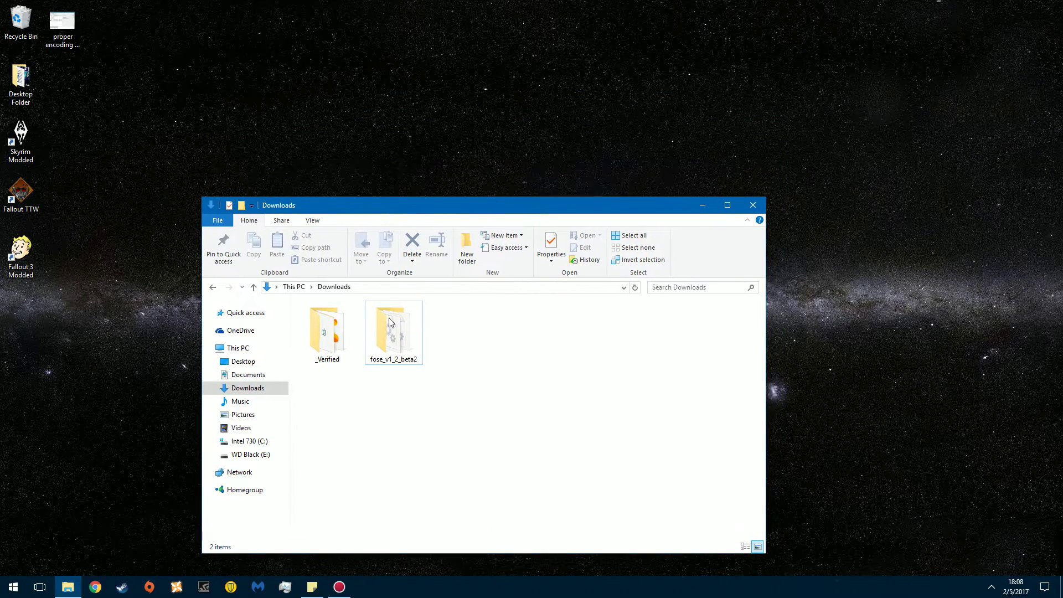
pyautogui.moveTo(391, 322); pyautogui.dragTo(402, 256)
pyautogui.click(751, 209)
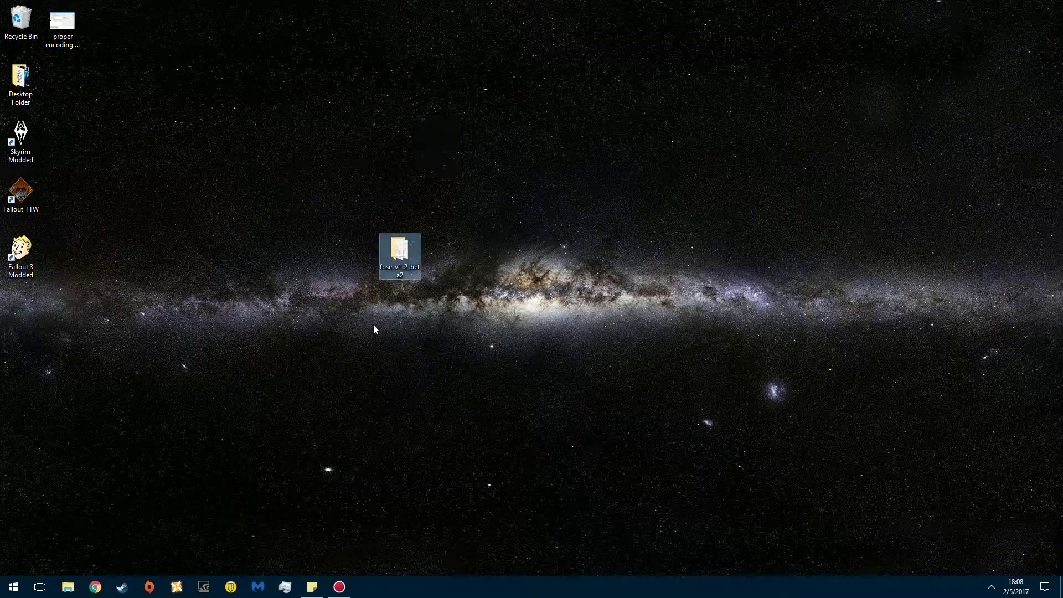
pyautogui.doubleClick(403, 256)
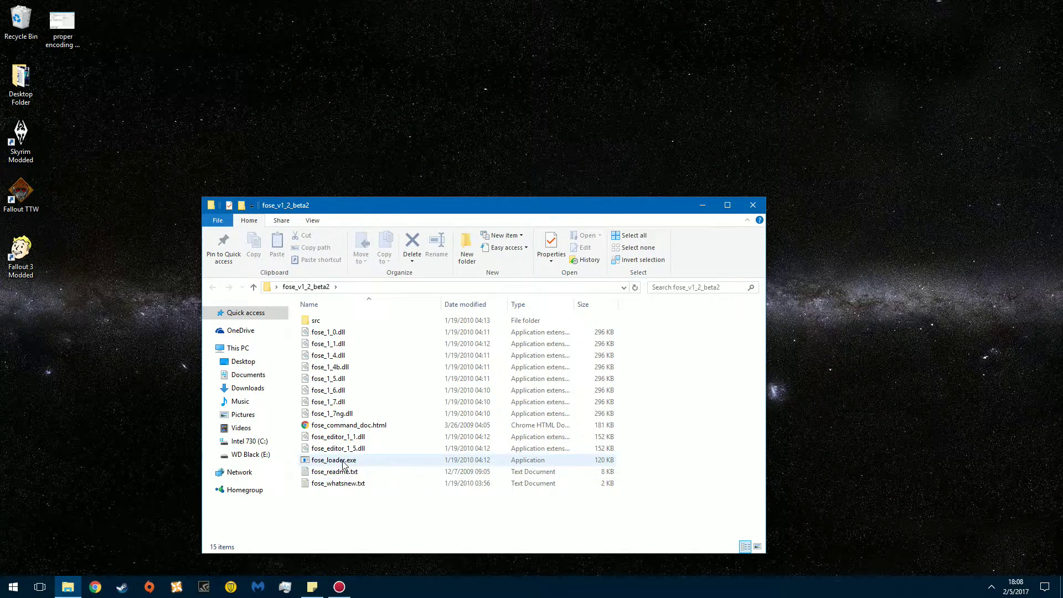
# Select fose_loader.exe plus the ten fose .dll files, fose_1_0 through fose_editor.
pyautogui.click(364, 460)
pyautogui.keyDown('shift'); pyautogui.click(362, 438); pyautogui.keyUp('shift')
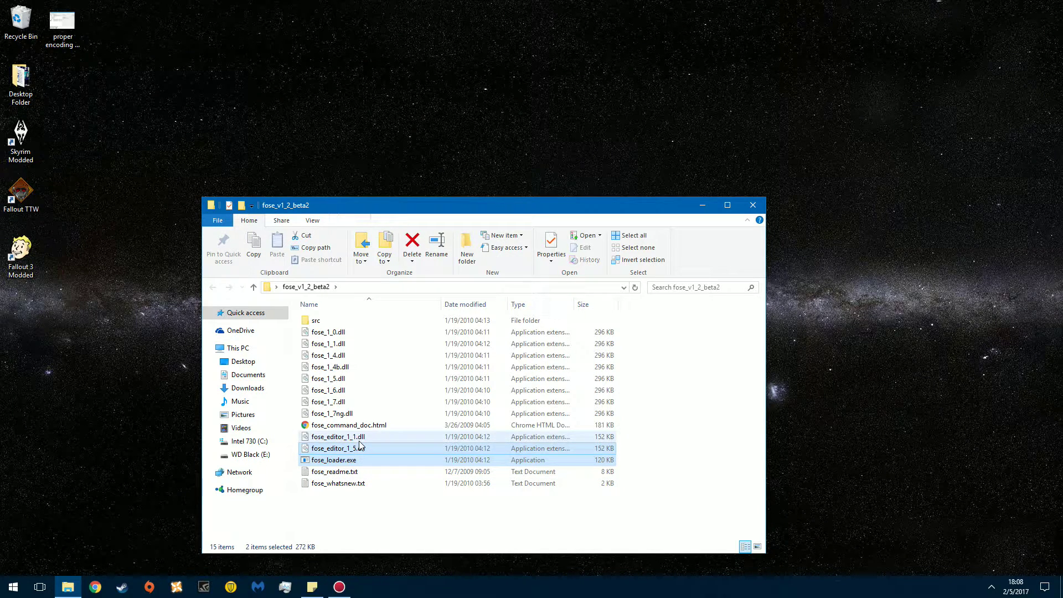
pyautogui.keyDown('ctrl'); pyautogui.click(361, 413); pyautogui.keyUp('ctrl')
pyautogui.keyDown('ctrl'); pyautogui.click(362, 401); pyautogui.keyUp('ctrl')
pyautogui.keyDown('ctrl'); pyautogui.click(361, 390); pyautogui.keyUp('ctrl')
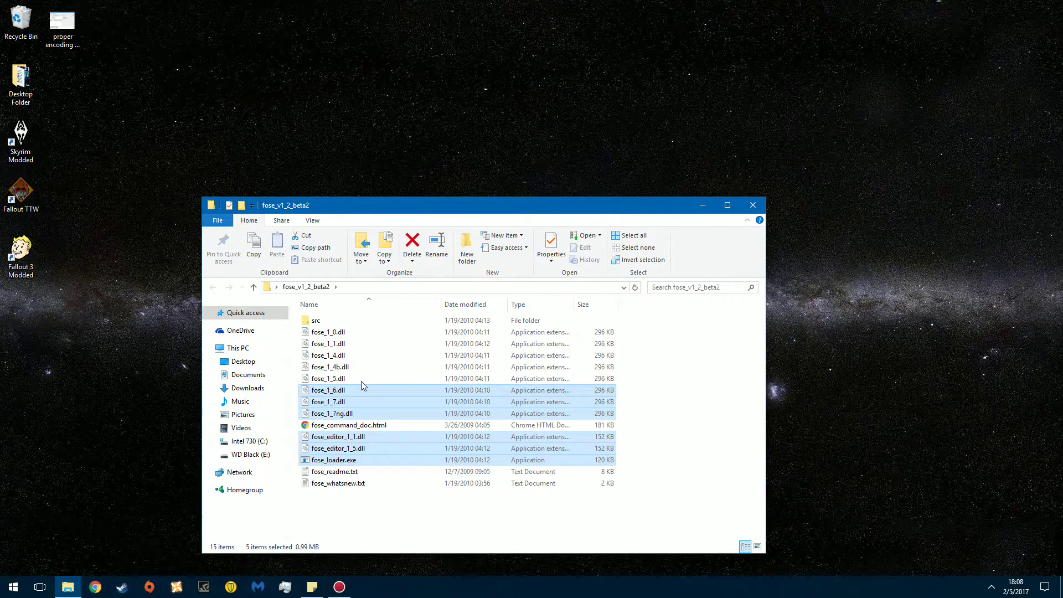
pyautogui.keyDown('ctrl'); pyautogui.click(361, 379); pyautogui.keyUp('ctrl')
pyautogui.keyDown('ctrl'); pyautogui.click(360, 367); pyautogui.keyUp('ctrl')
pyautogui.keyDown('ctrl'); pyautogui.click(359, 355); pyautogui.keyUp('ctrl')
pyautogui.keyDown('ctrl'); pyautogui.click(357, 343); pyautogui.keyUp('ctrl')
pyautogui.keyDown('ctrl'); pyautogui.click(356, 332); pyautogui.keyUp('ctrl')
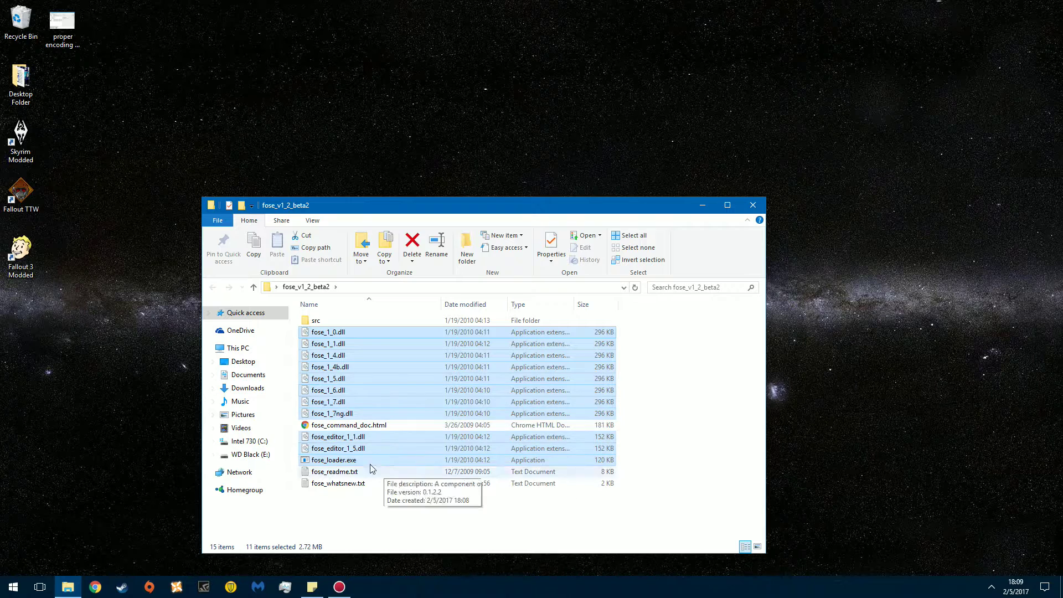
# Copy the eleven selected files and go to the WD Black (E:) drive.
pyautogui.rightClick(341, 338)
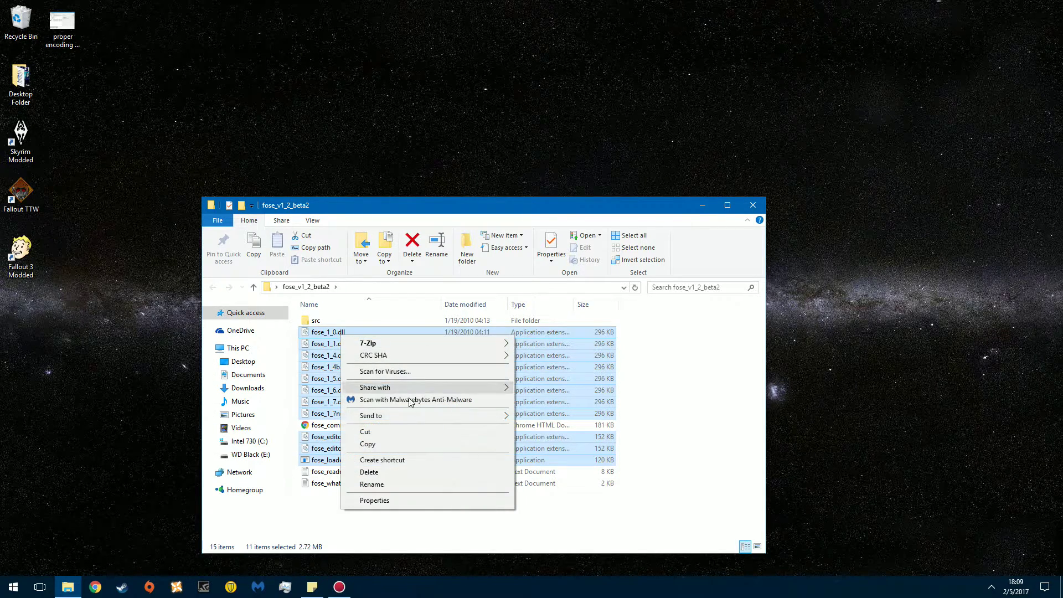
pyautogui.click(375, 443)
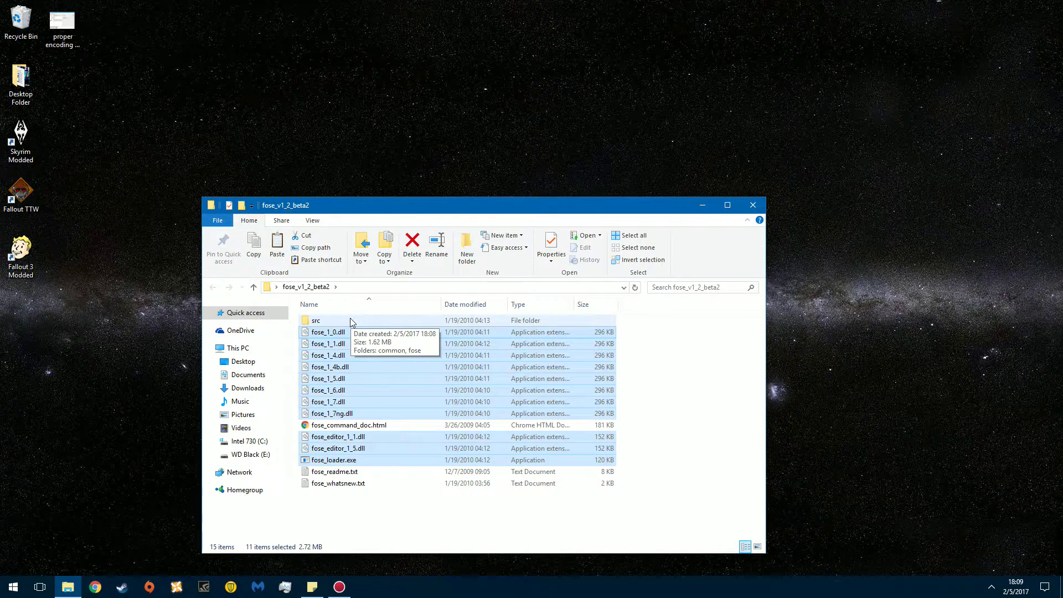
pyautogui.rightClick(363, 366)
pyautogui.click(410, 474)
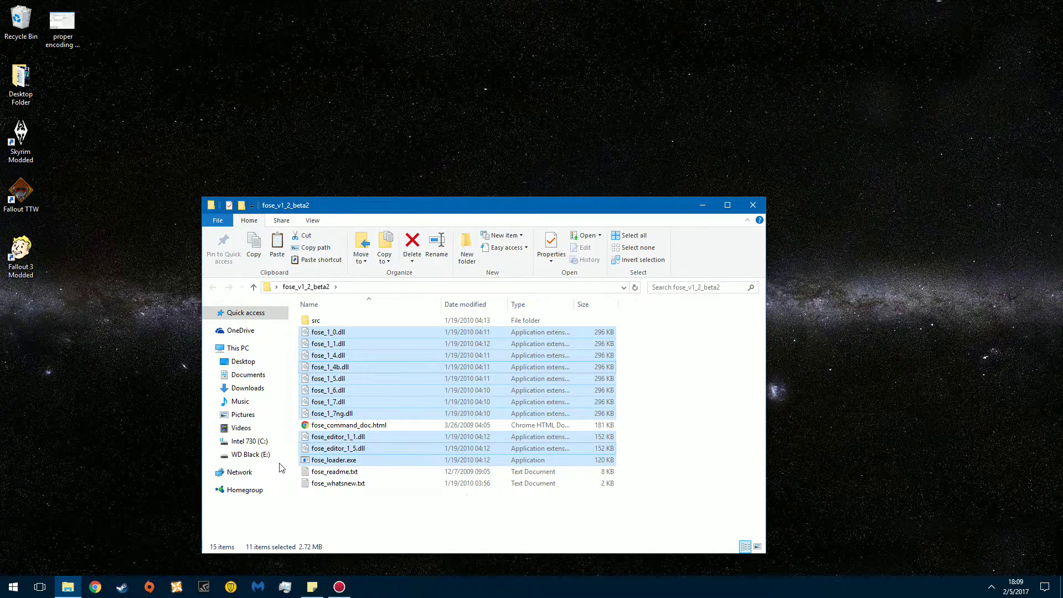
pyautogui.click(250, 456)
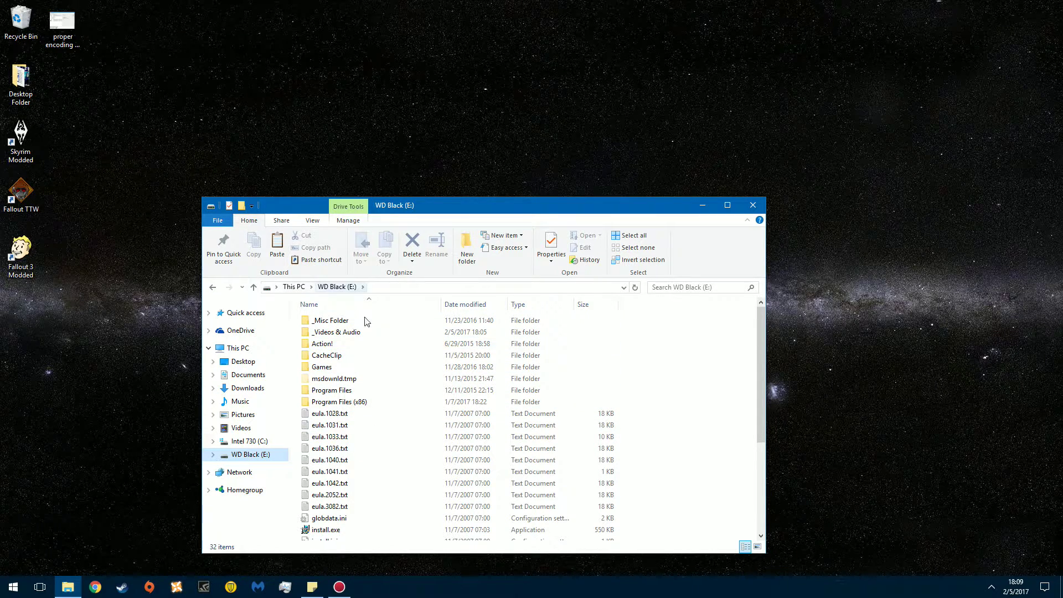
# Navigate to Program Files (x86) > Steam > steamapps > common > Fallout 3 goty.
pyautogui.doubleClick(346, 402)
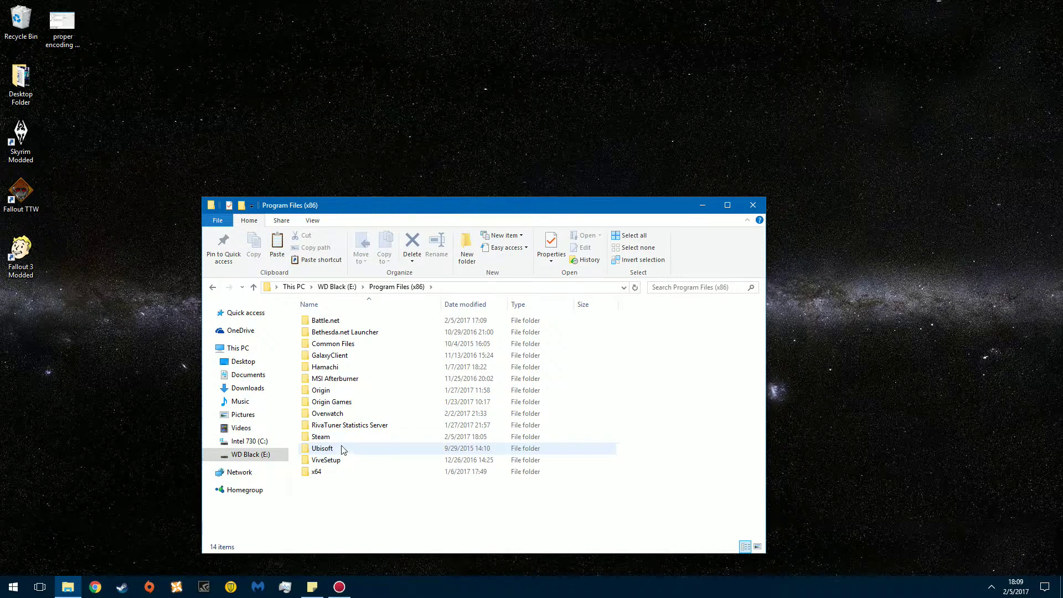
pyautogui.doubleClick(335, 437)
pyautogui.scroll(-5, 349, 387)
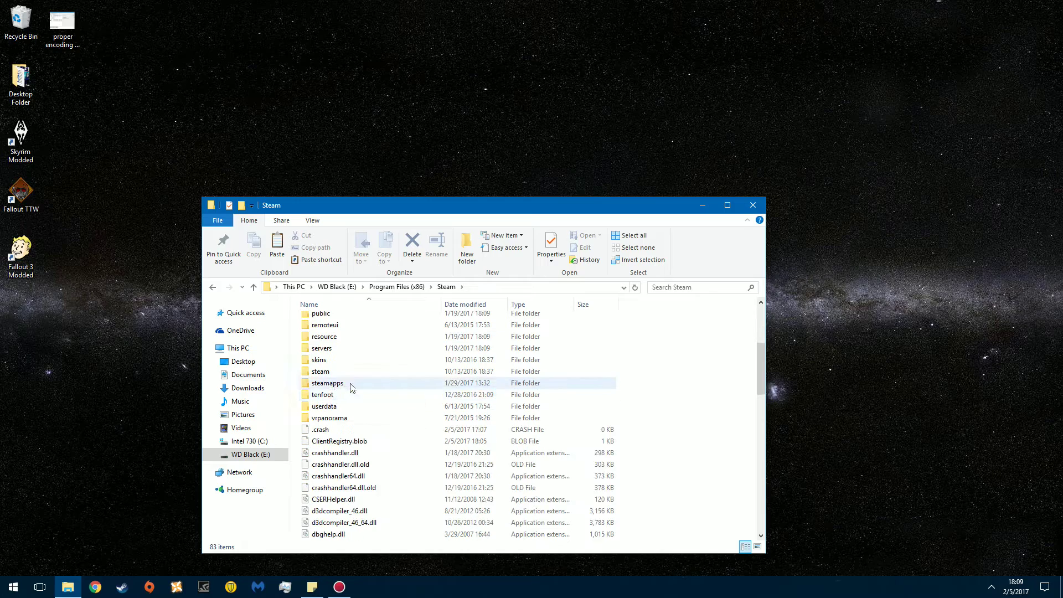
pyautogui.doubleClick(350, 387)
pyautogui.doubleClick(327, 322)
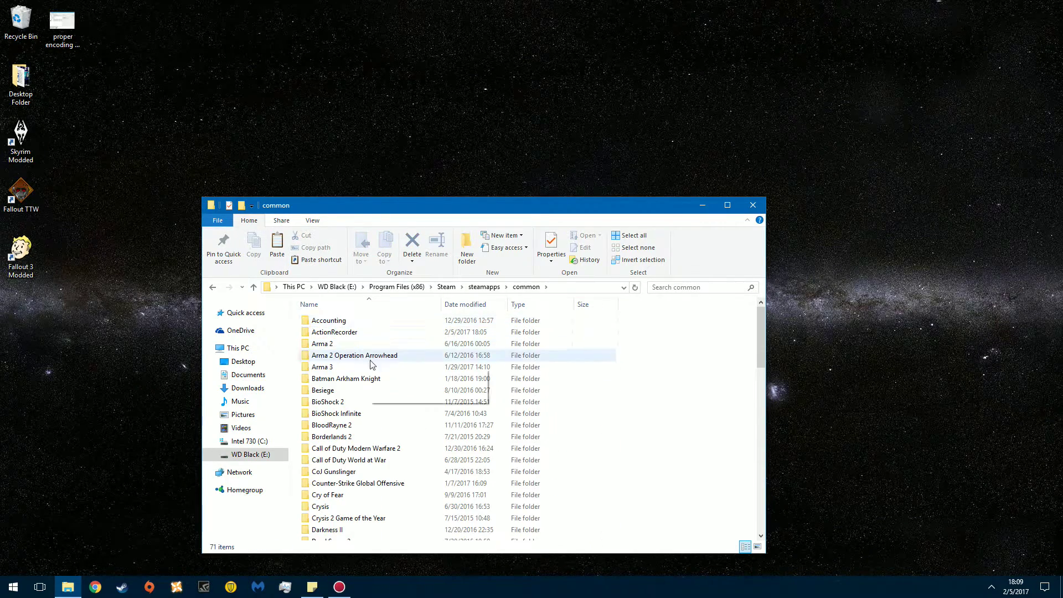
pyautogui.scroll(-2, 372, 371)
pyautogui.scroll(-2, 373, 385)
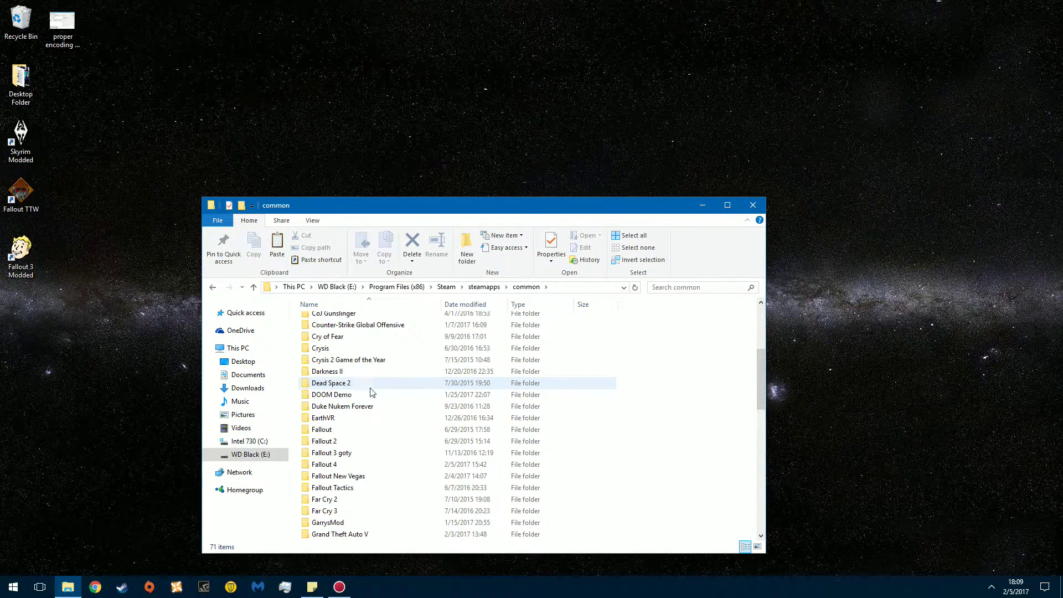
pyautogui.doubleClick(352, 454)
# Paste the FOSE files, replacing existing ones, and refresh the listing to 67 items.
pyautogui.scroll(-3, 365, 399)
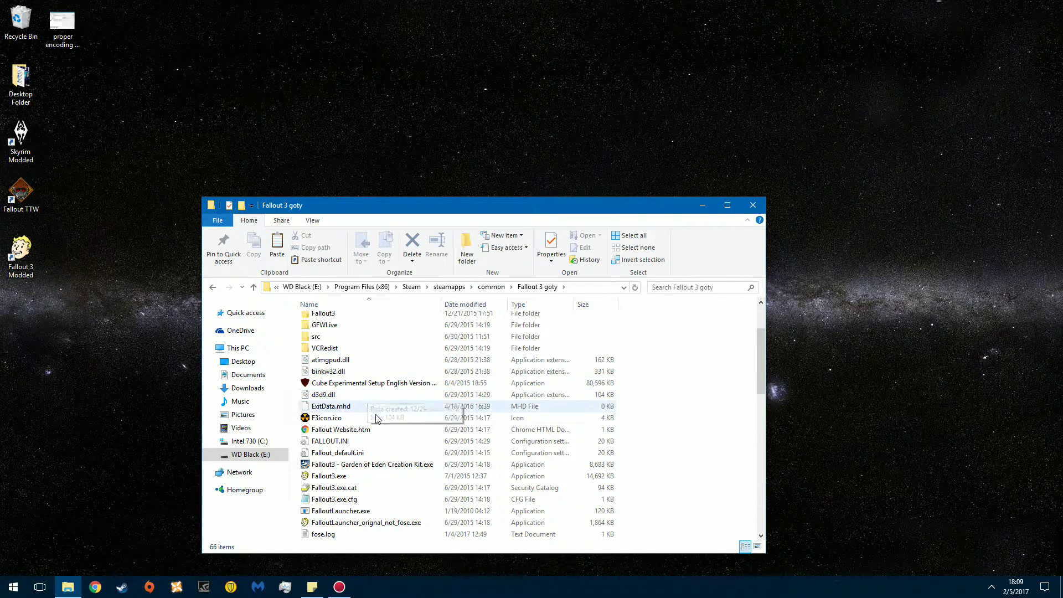
pyautogui.scroll(-5, 383, 438)
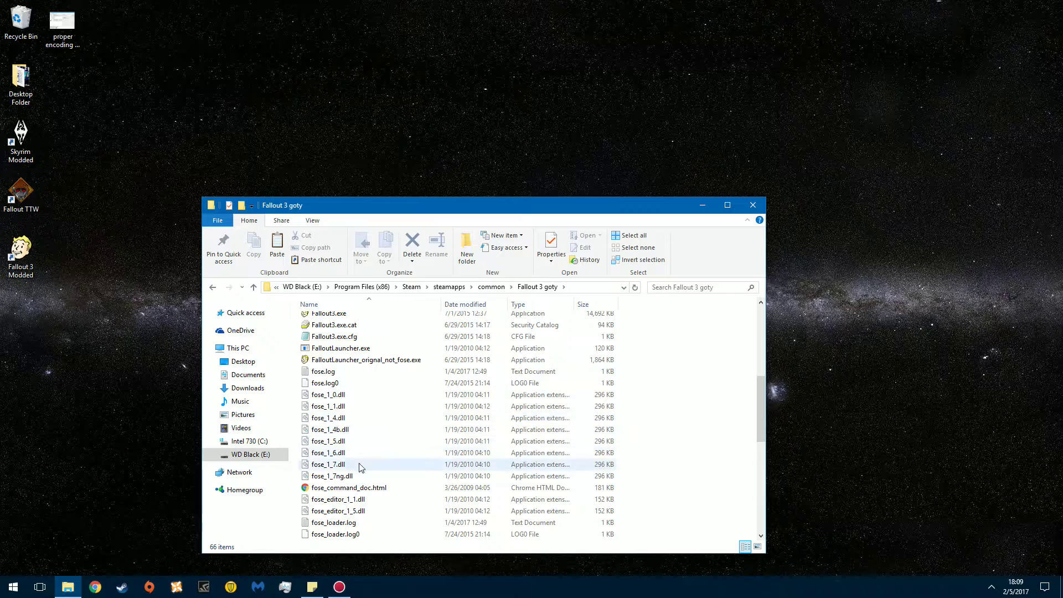
pyautogui.scroll(-2, 416, 427)
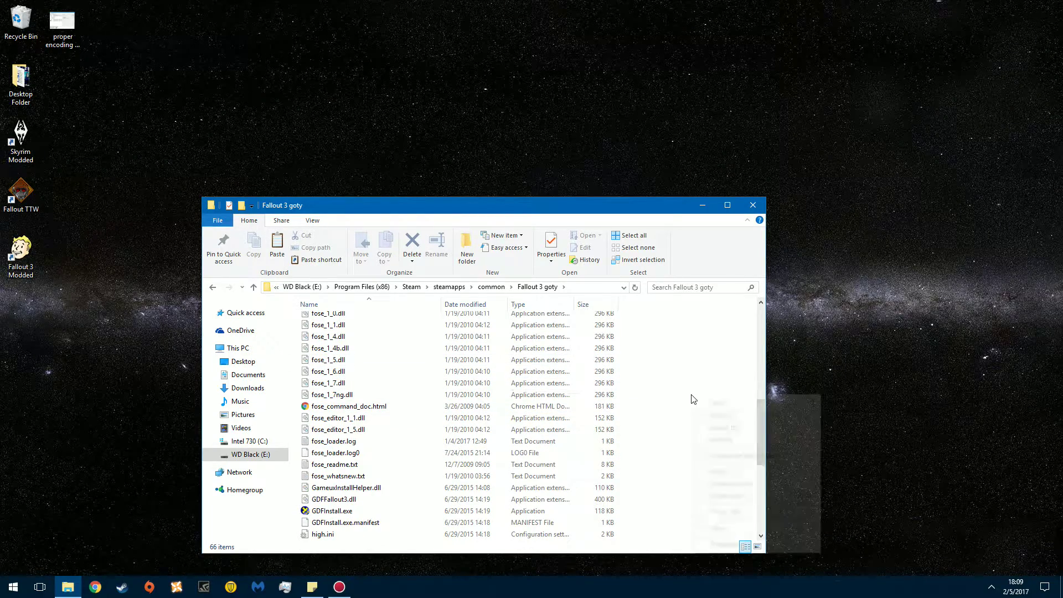
pyautogui.click(737, 472)
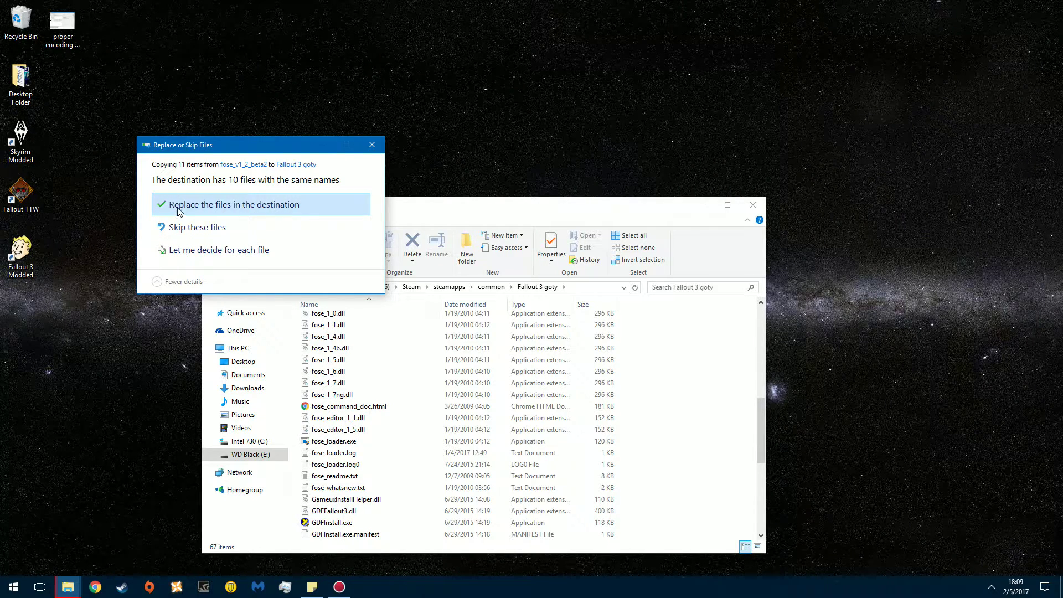
pyautogui.click(199, 206)
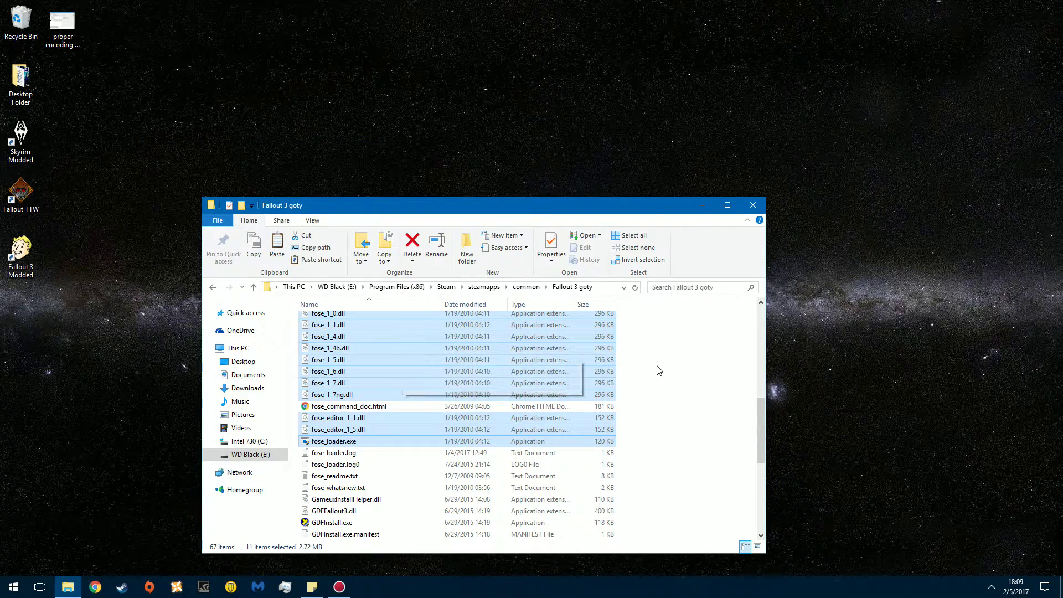
pyautogui.click(631, 368)
pyautogui.scroll(4, 587, 368)
pyautogui.click(635, 287)
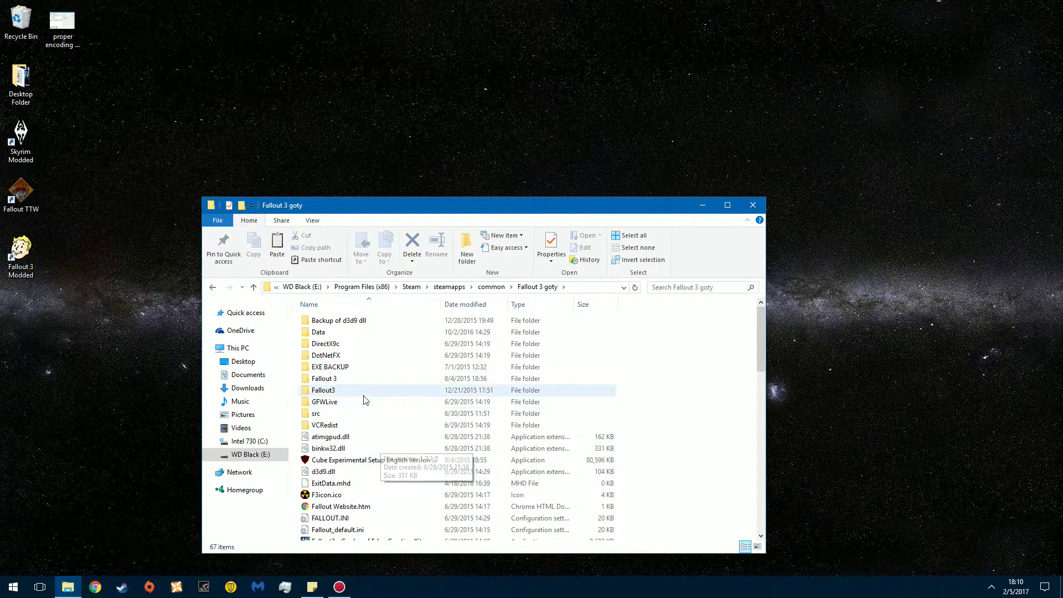
pyautogui.scroll(-15, 366, 416)
pyautogui.scroll(4, 366, 413)
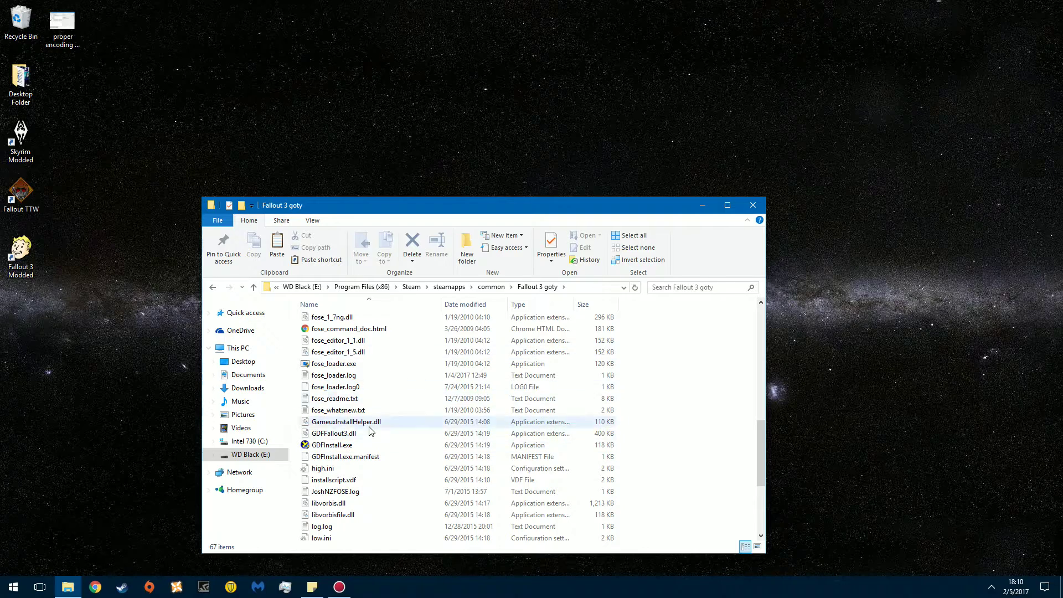
pyautogui.scroll(8, 410, 396)
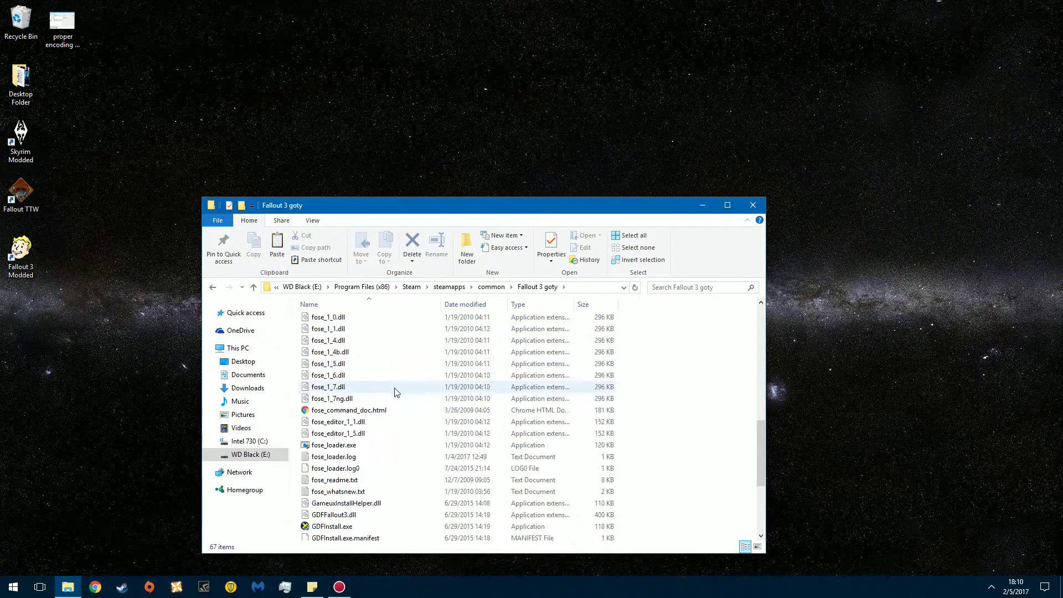
pyautogui.scroll(-7, 399, 408)
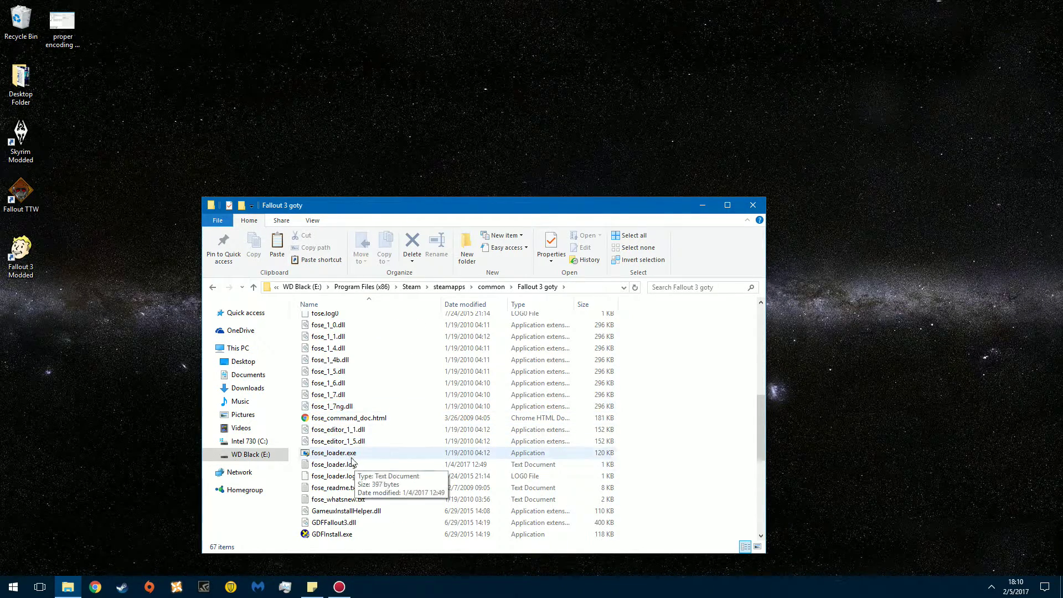
pyautogui.click(329, 454)
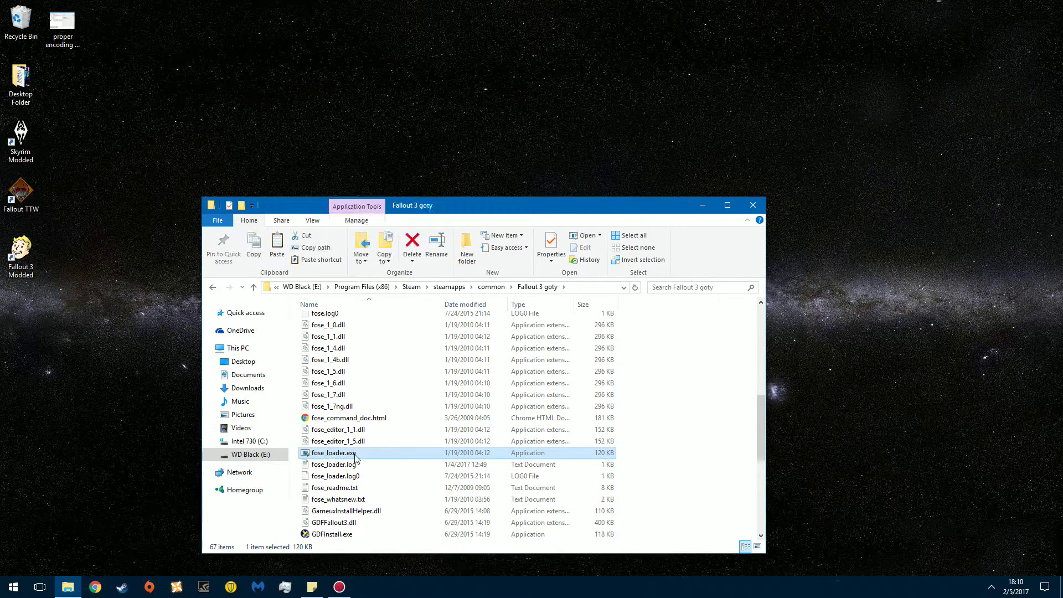
pyautogui.rightClick(358, 455)
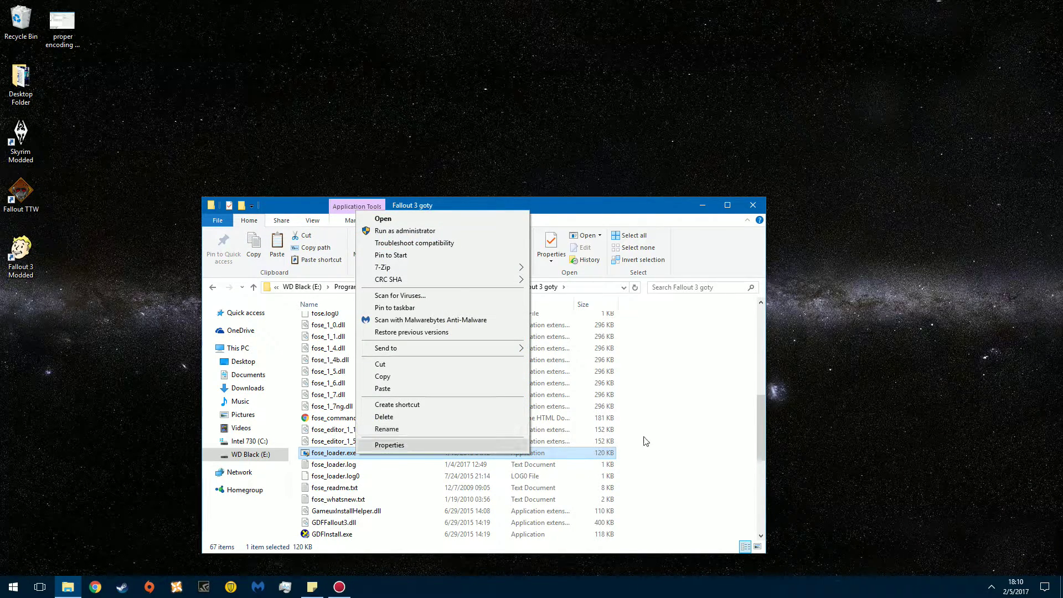
pyautogui.click(665, 436)
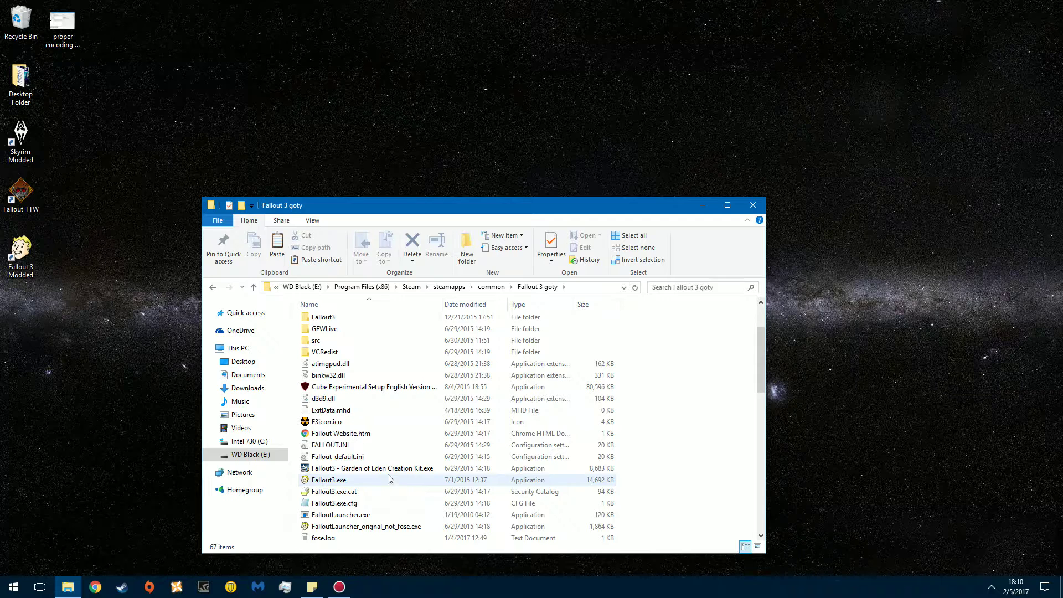
pyautogui.scroll(2, 387, 443)
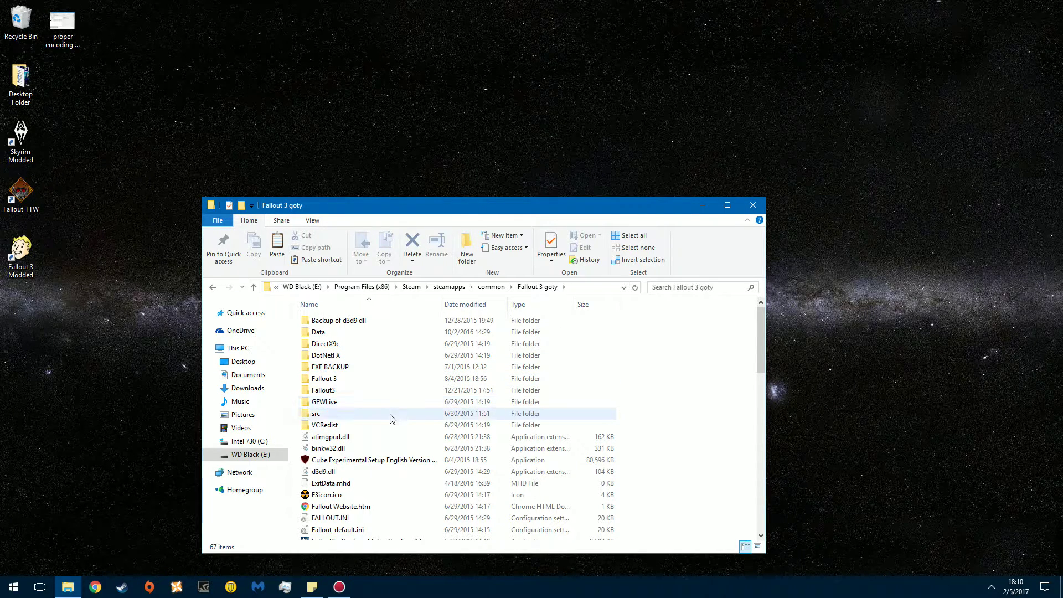
pyautogui.scroll(-2, 382, 427)
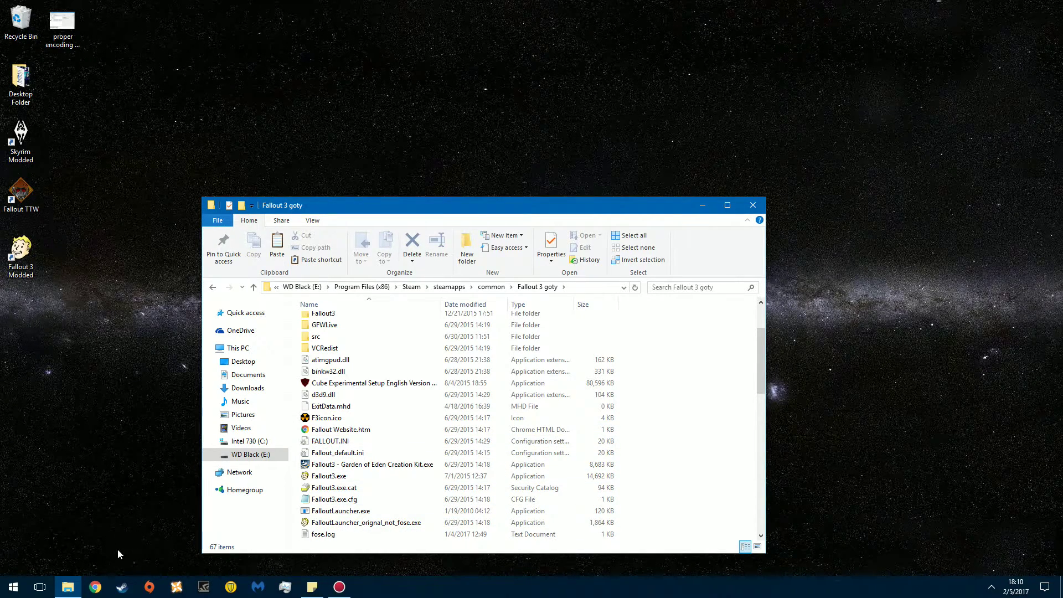
pyautogui.rightClick(95, 587)
# Search 'games for windows live' in a new incognito window and open the client download page.
pyautogui.click(89, 523)
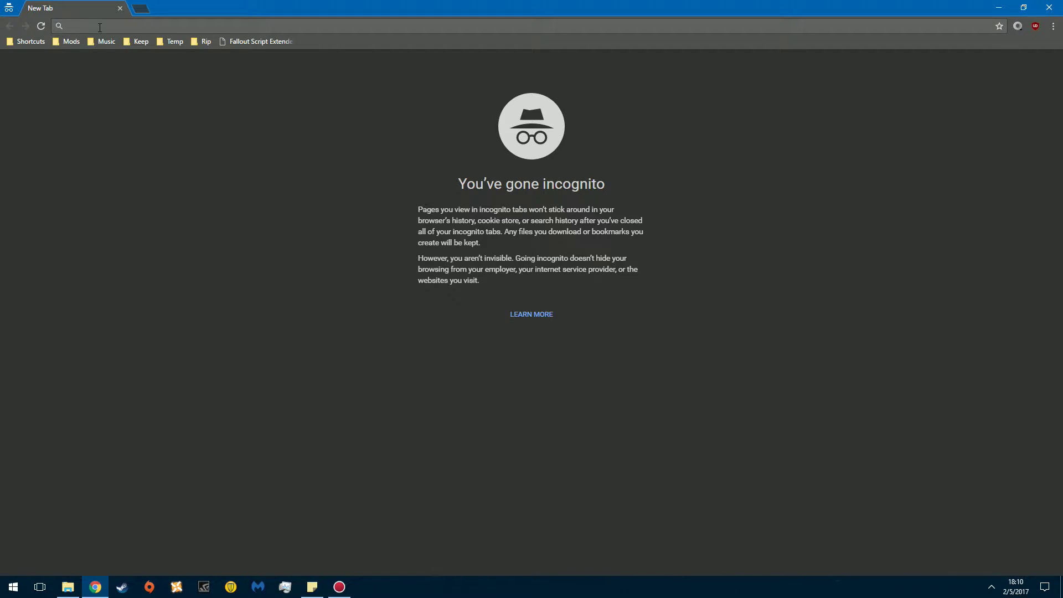
pyautogui.write('games for win')
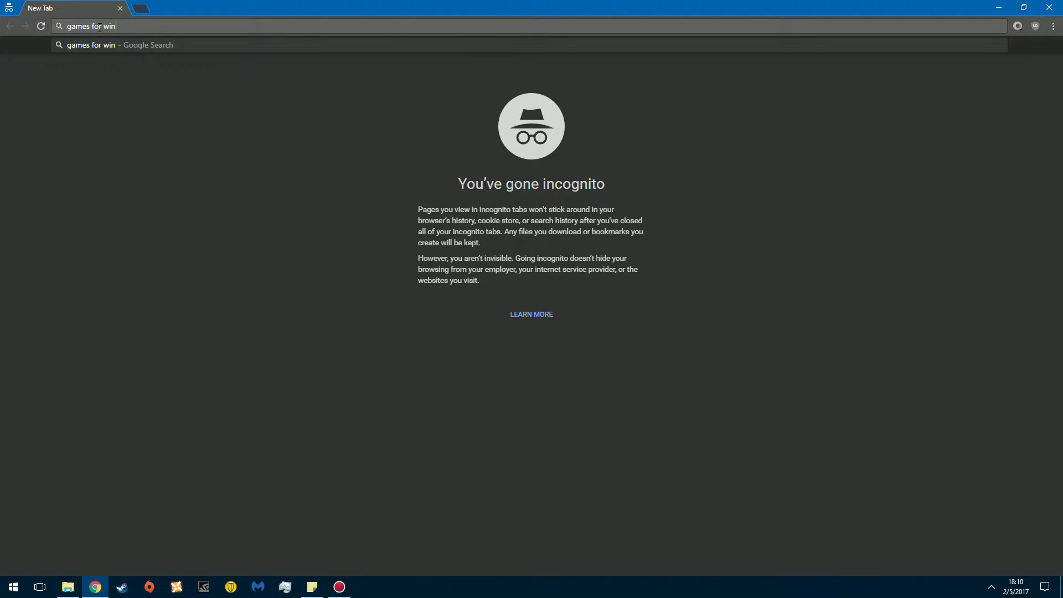
pyautogui.write('dows live')
pyautogui.press('Return')
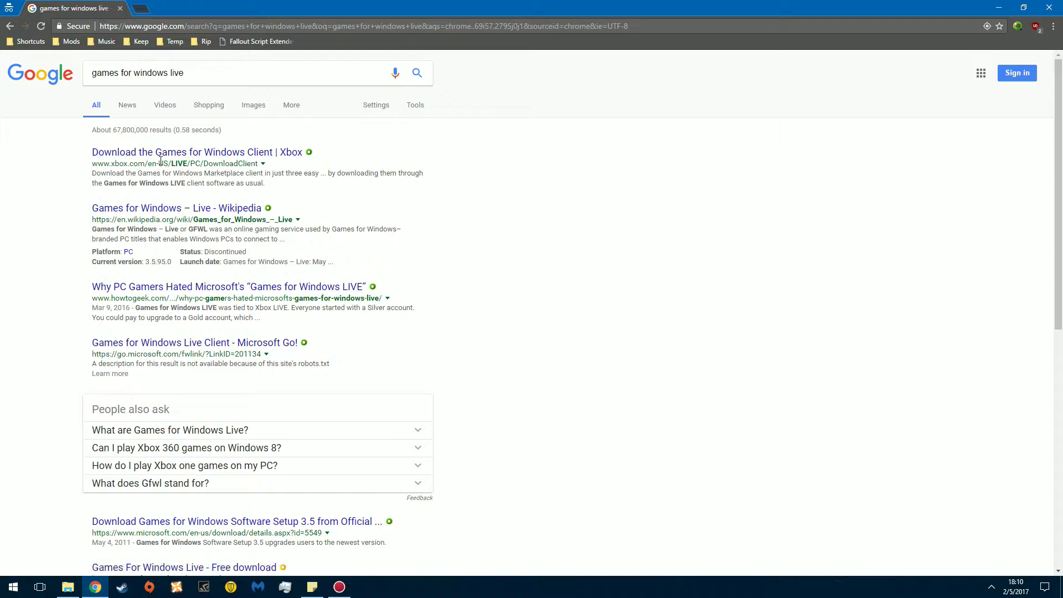
pyautogui.click(161, 155)
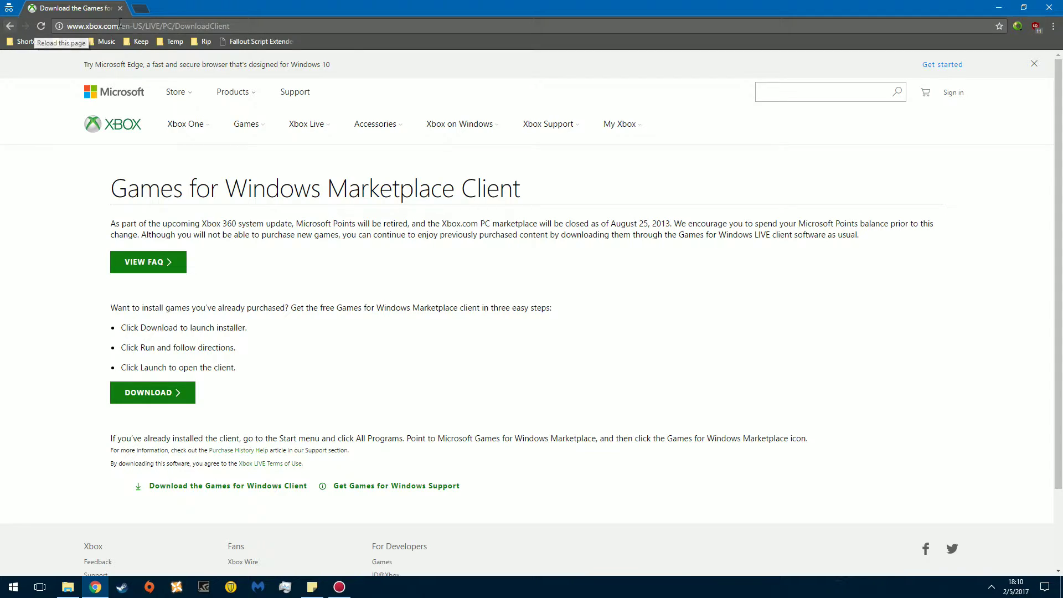
# Return to the search results, maximize the browser, and bring Task Manager forward.
pyautogui.moveTo(186, 6); pyautogui.dragTo(421, 43)
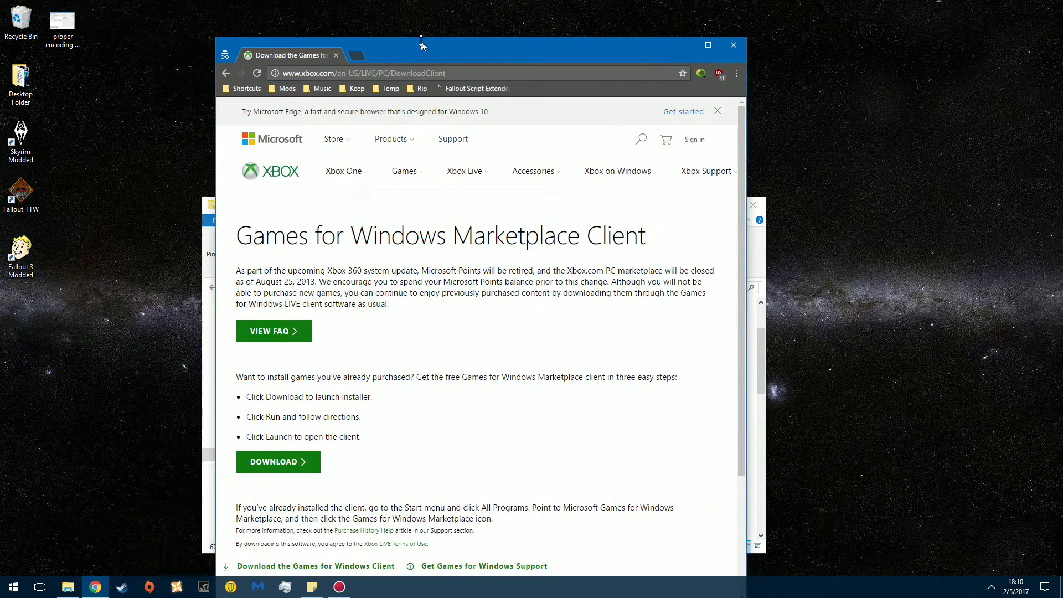
pyautogui.click(226, 73)
pyautogui.moveTo(419, 61); pyautogui.dragTo(407, 53)
pyautogui.doubleClick(407, 52)
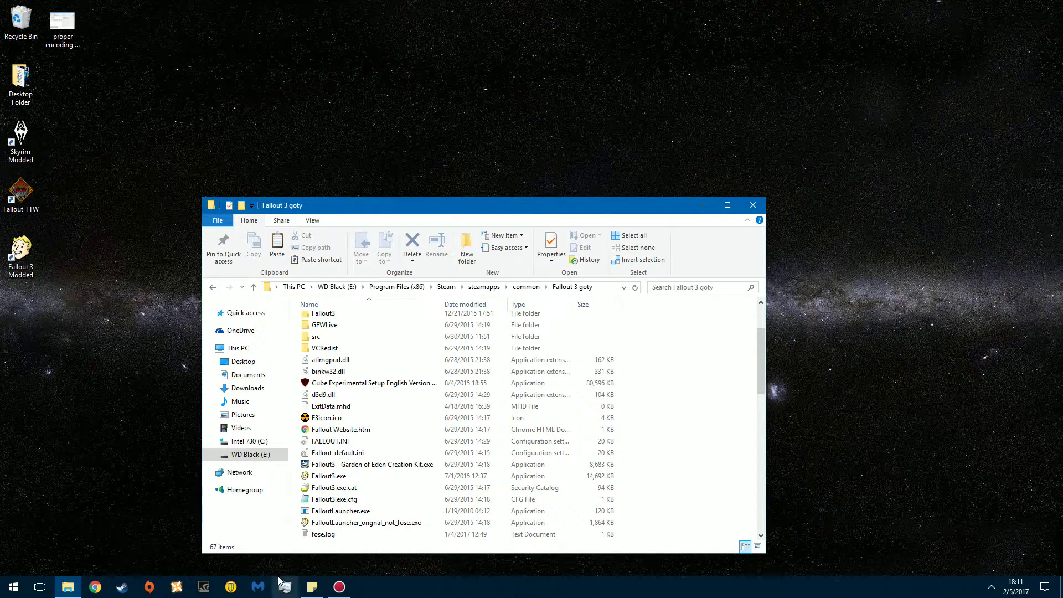
pyautogui.click(288, 590)
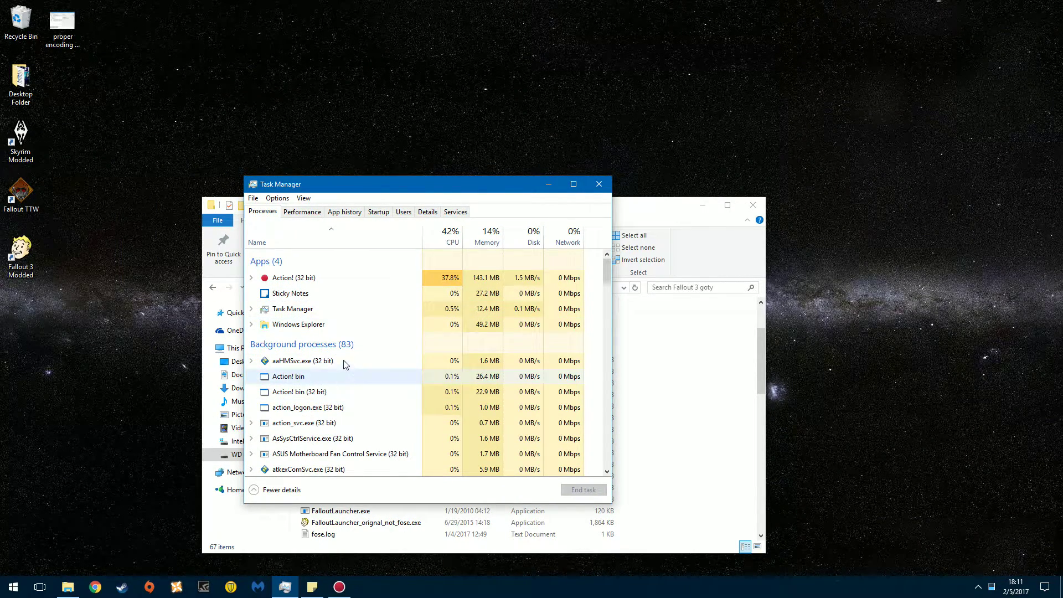
# Inspect the Sticky Notes process properties, including Sharing, then close them.
pyautogui.click(332, 297)
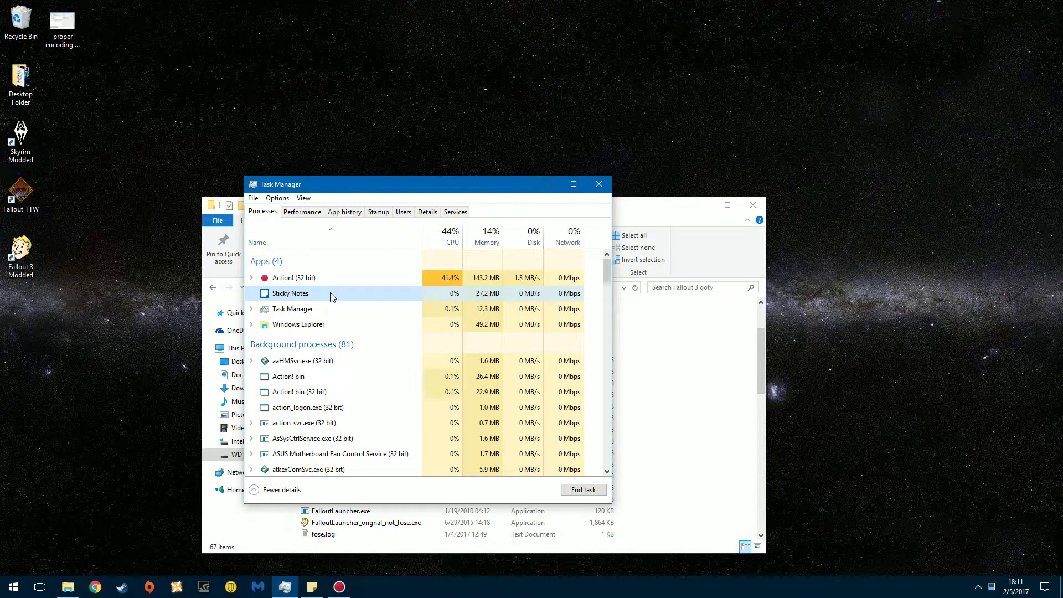
pyautogui.rightClick(333, 297)
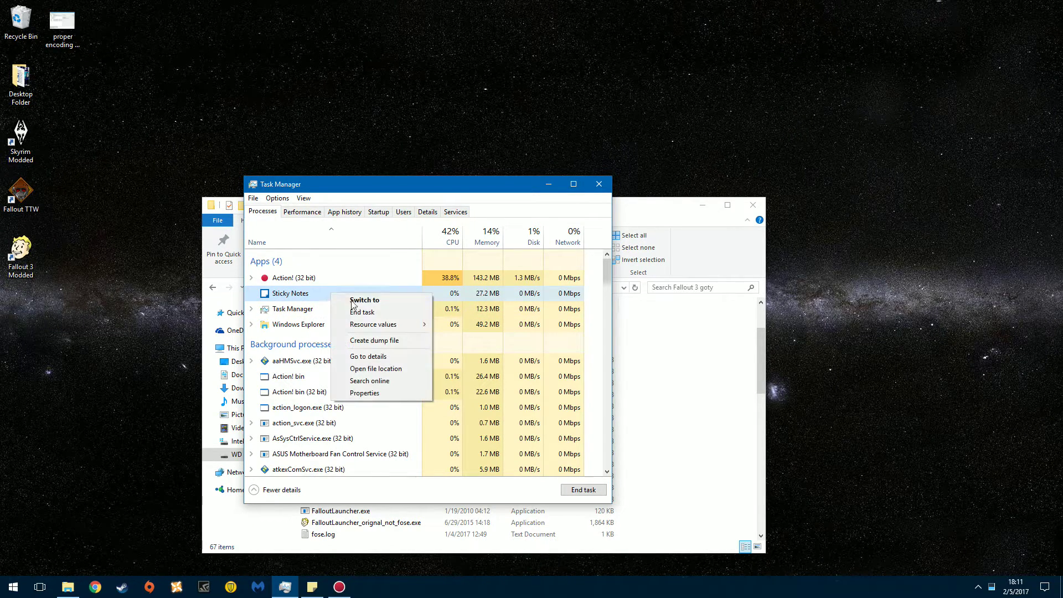
pyautogui.click(395, 393)
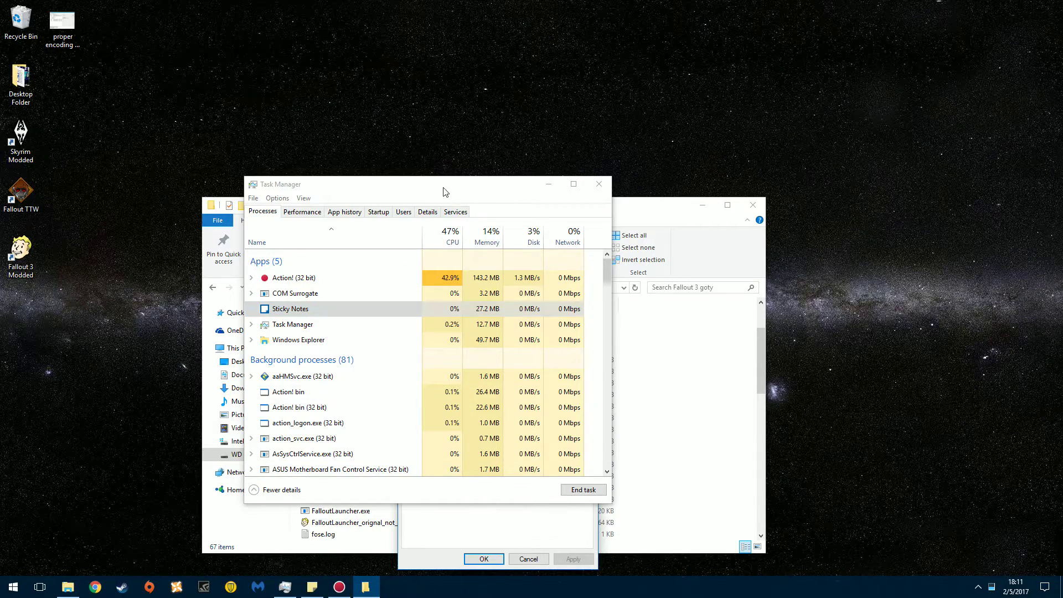
pyautogui.moveTo(446, 189); pyautogui.dragTo(278, 188)
pyautogui.moveTo(465, 314); pyautogui.dragTo(585, 221)
pyautogui.click(562, 240)
pyautogui.click(536, 239)
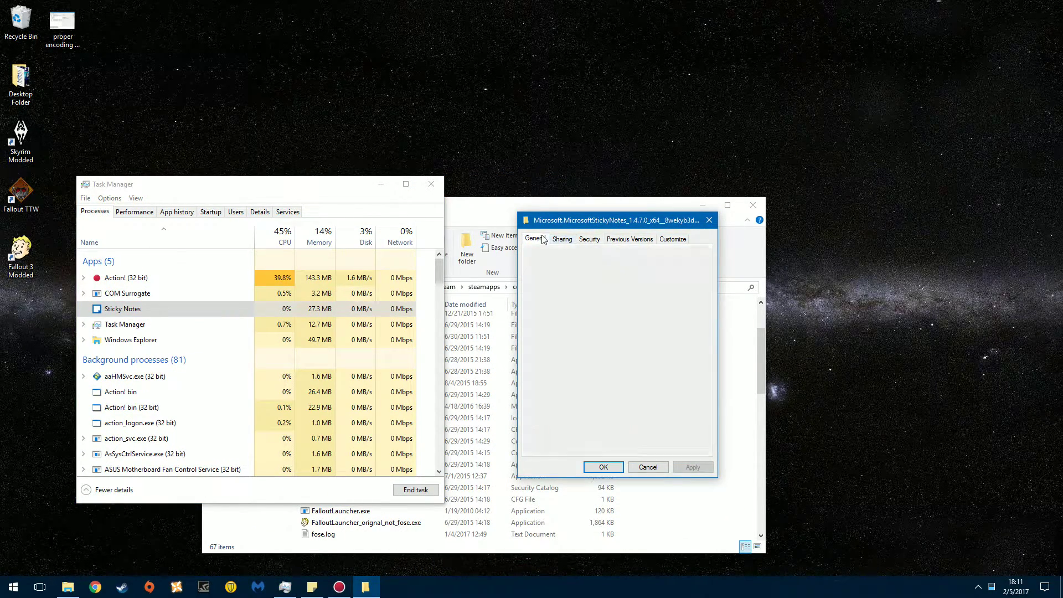
pyautogui.click(703, 223)
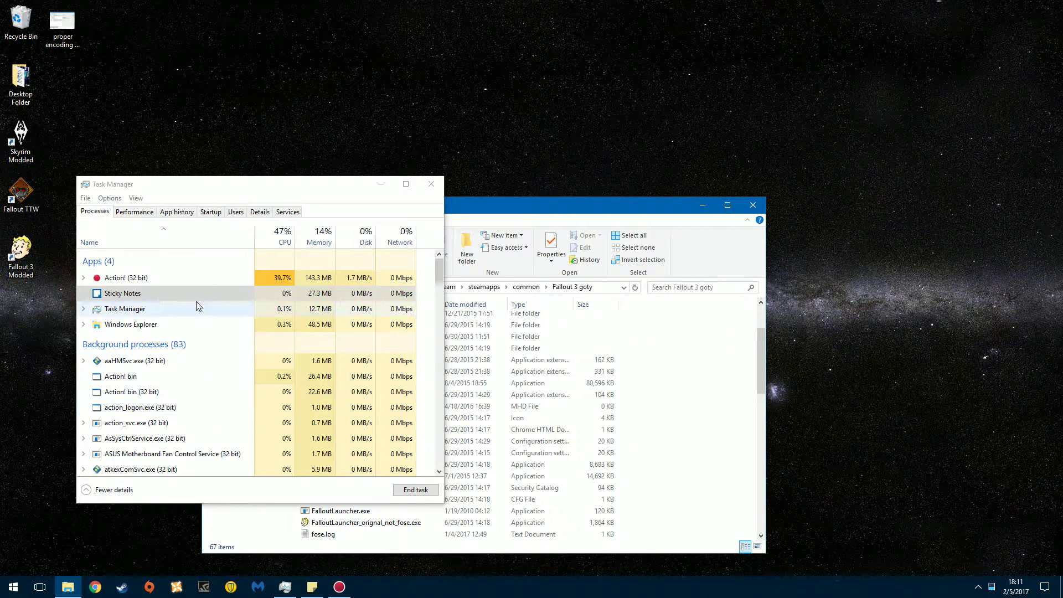
# Go to Action!'s details and open Set affinity for Action.exe.
pyautogui.rightClick(188, 273)
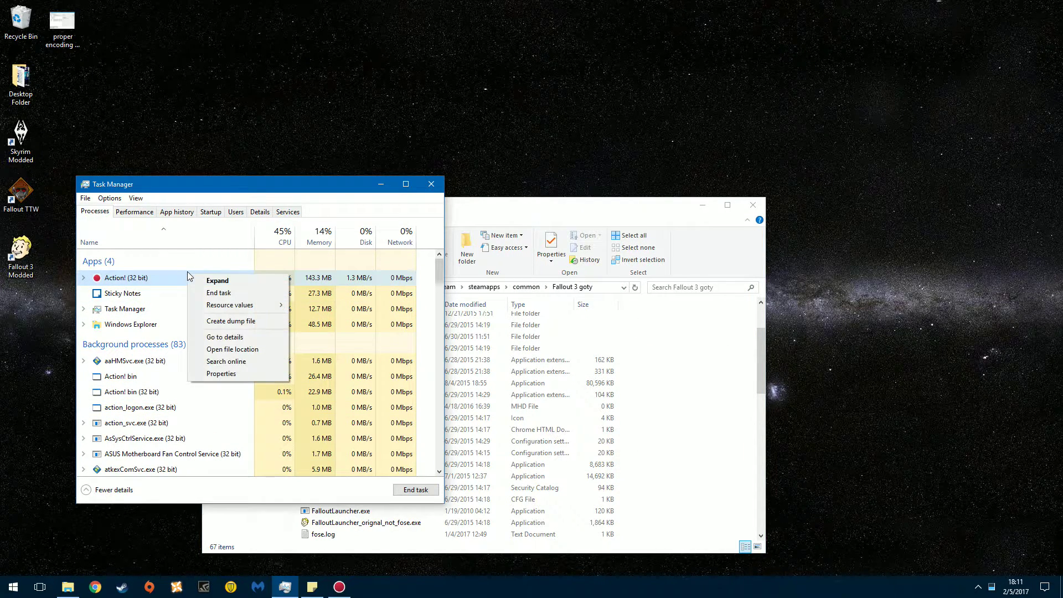
pyautogui.moveTo(246, 306)
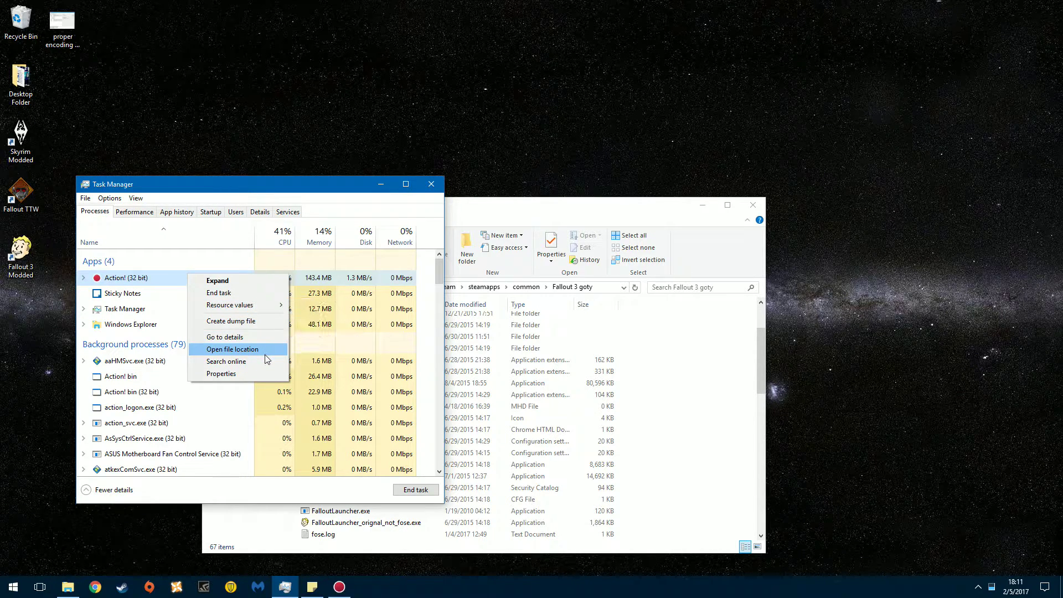
pyautogui.click(244, 337)
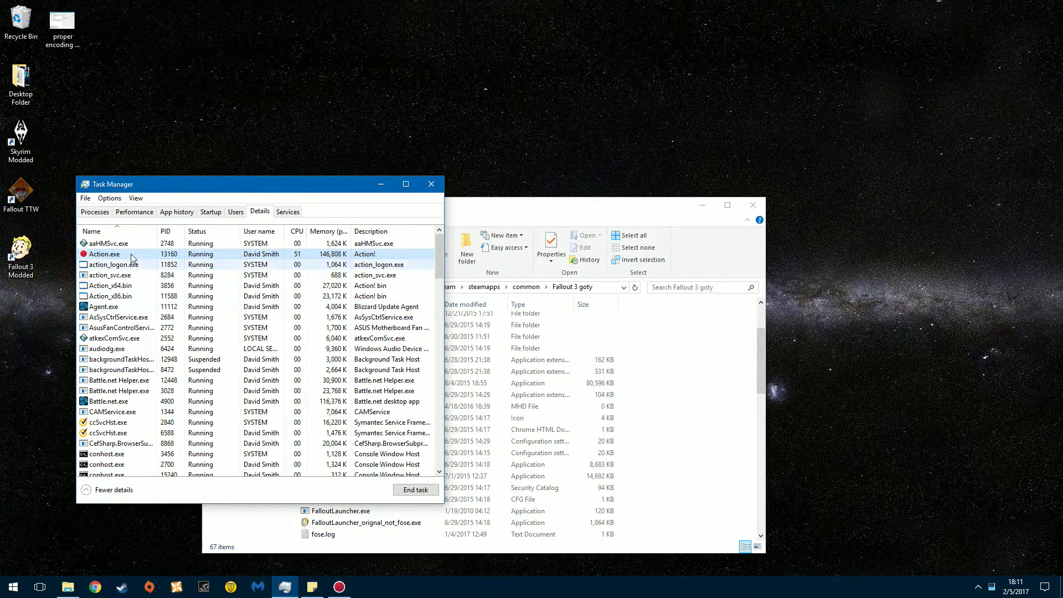
pyautogui.rightClick(132, 257)
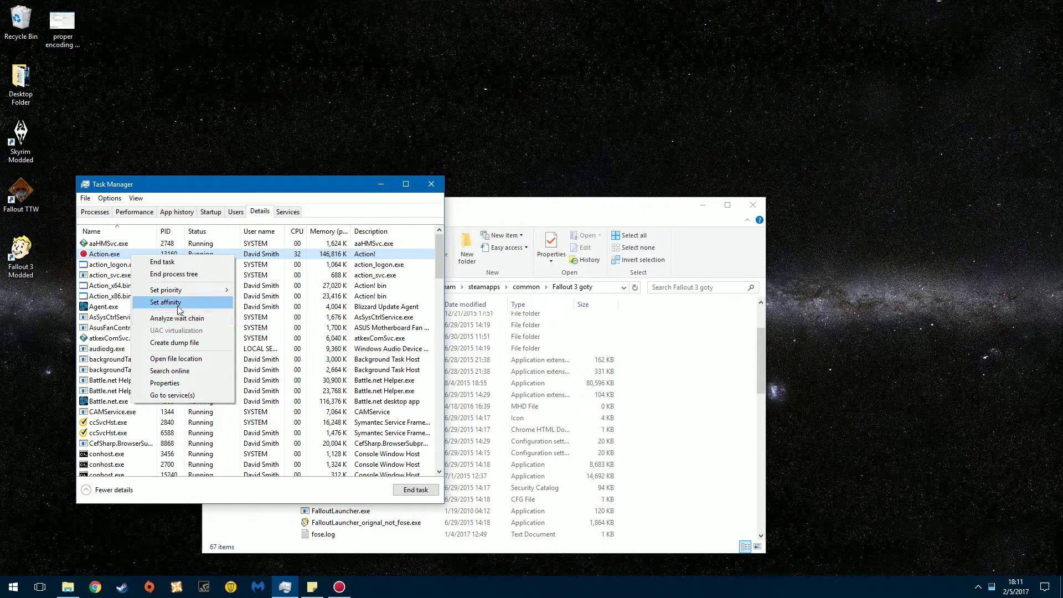
pyautogui.click(179, 186)
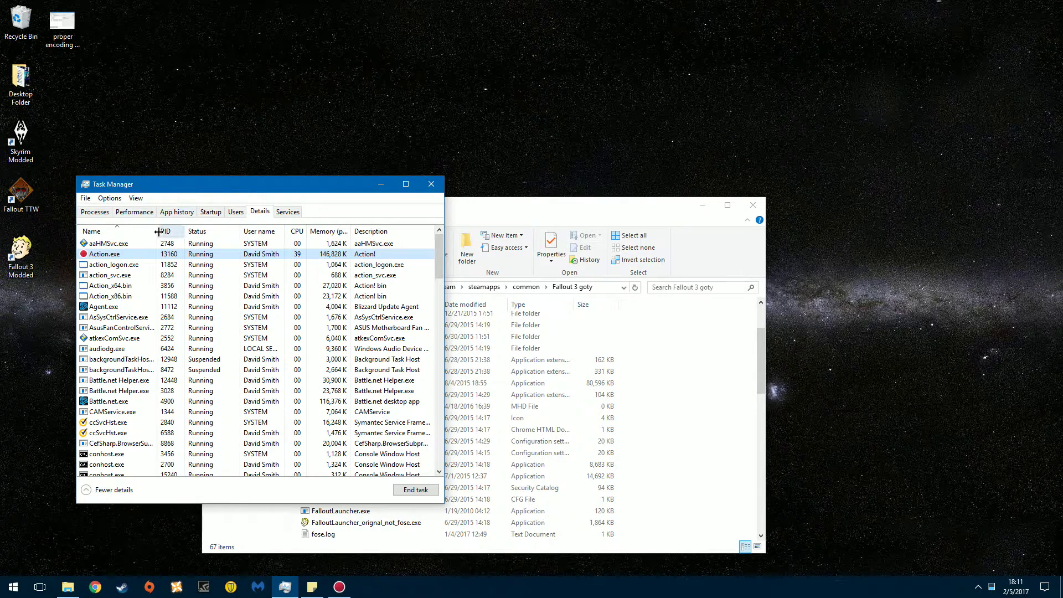
pyautogui.click(95, 213)
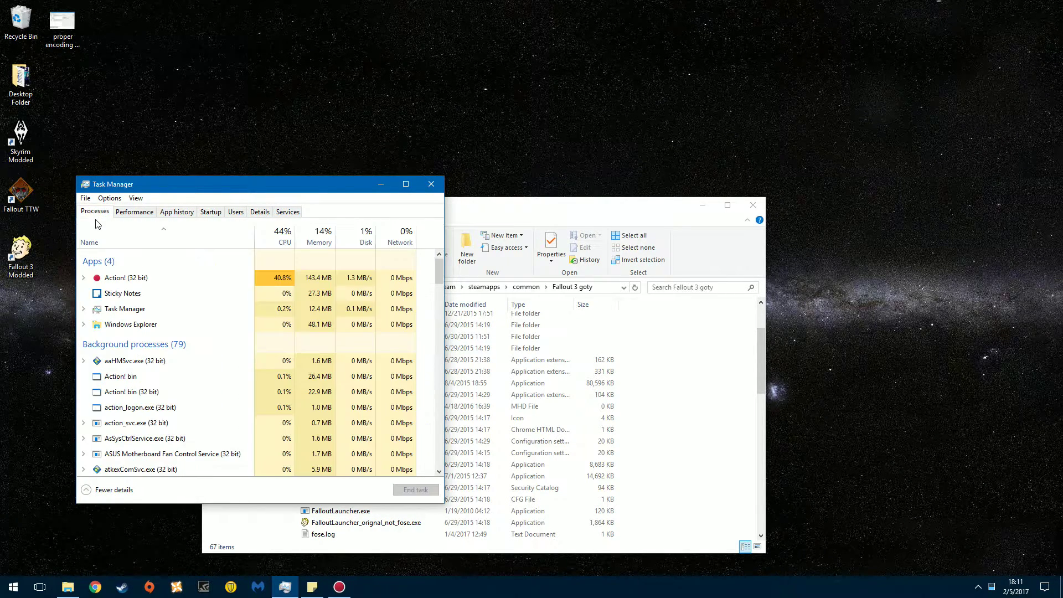
pyautogui.rightClick(173, 278)
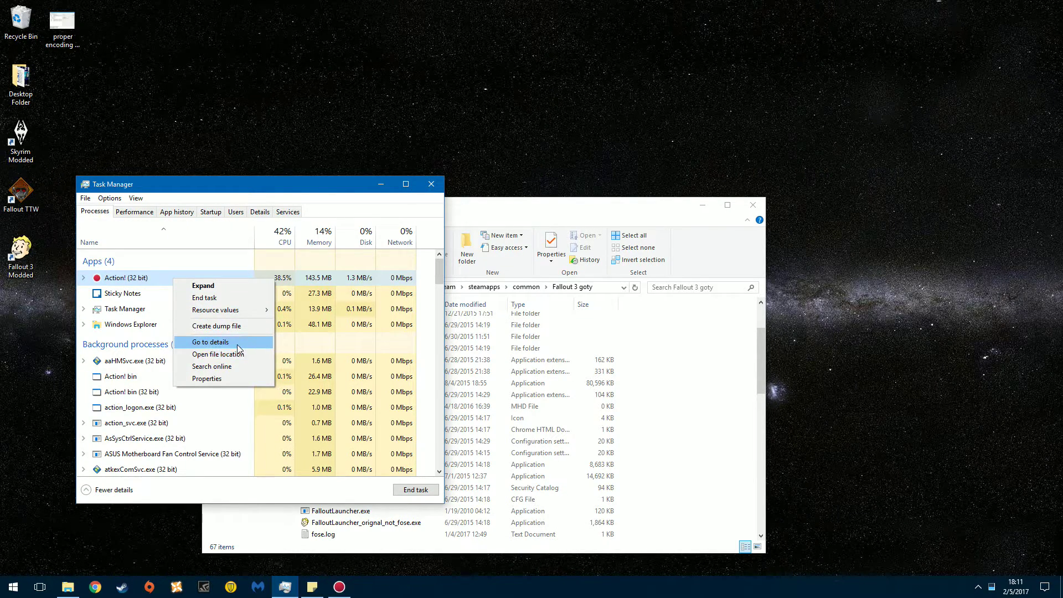
pyautogui.click(239, 343)
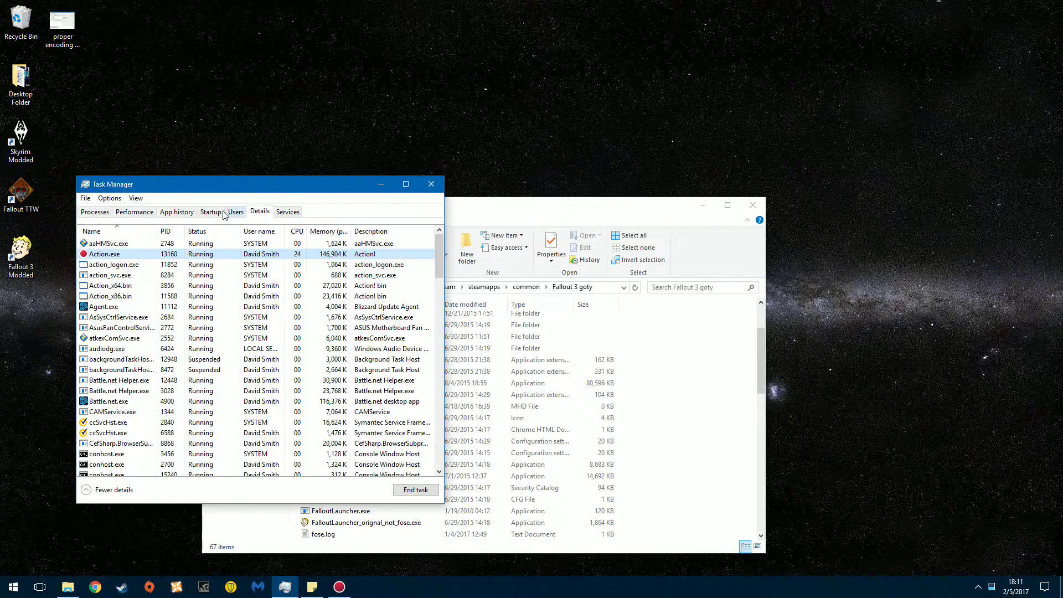
pyautogui.rightClick(137, 258)
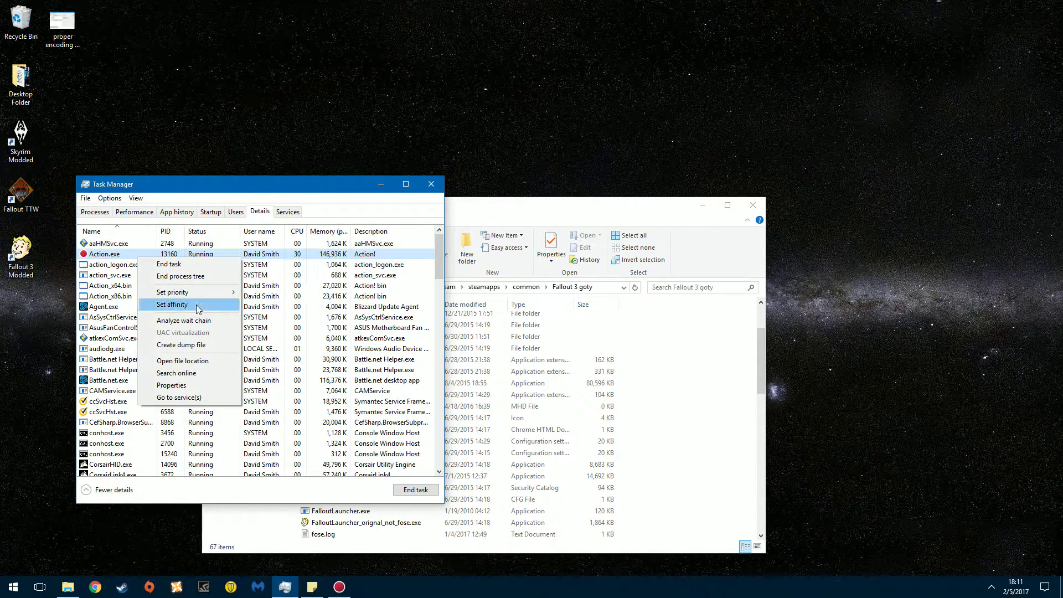
pyautogui.click(196, 304)
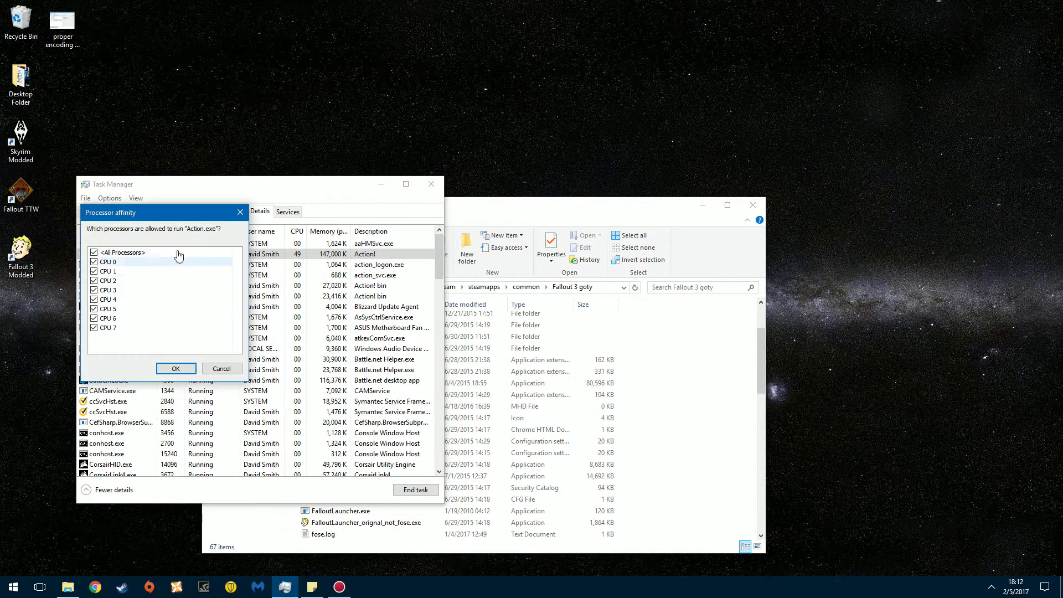
# Try limiting Action.exe to CPU 0 and CPU 1, then cancel the change.
pyautogui.moveTo(159, 211); pyautogui.dragTo(411, 250)
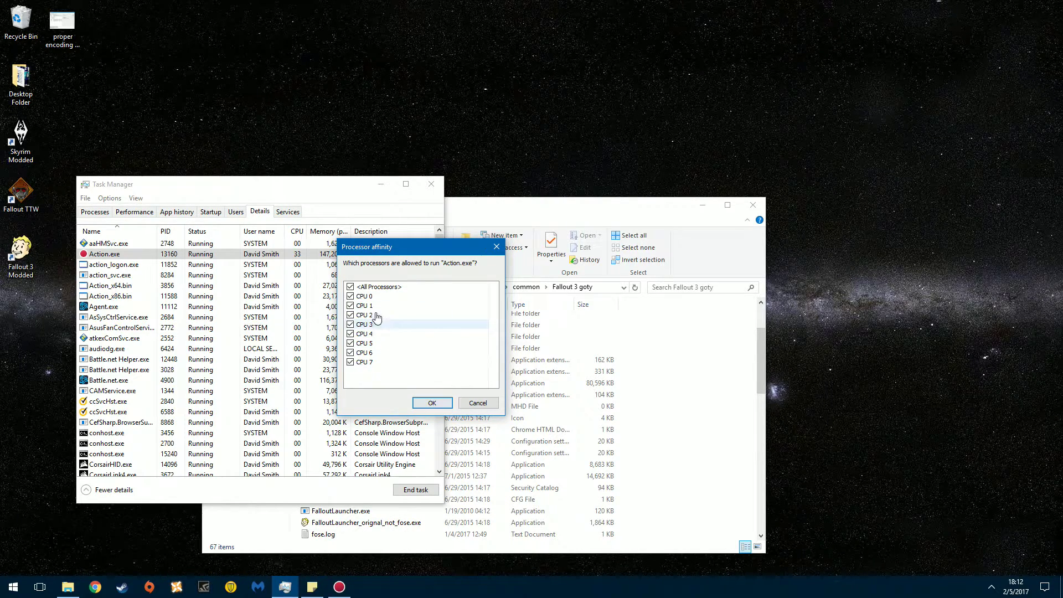
pyautogui.click(351, 287)
pyautogui.click(351, 296)
pyautogui.click(351, 306)
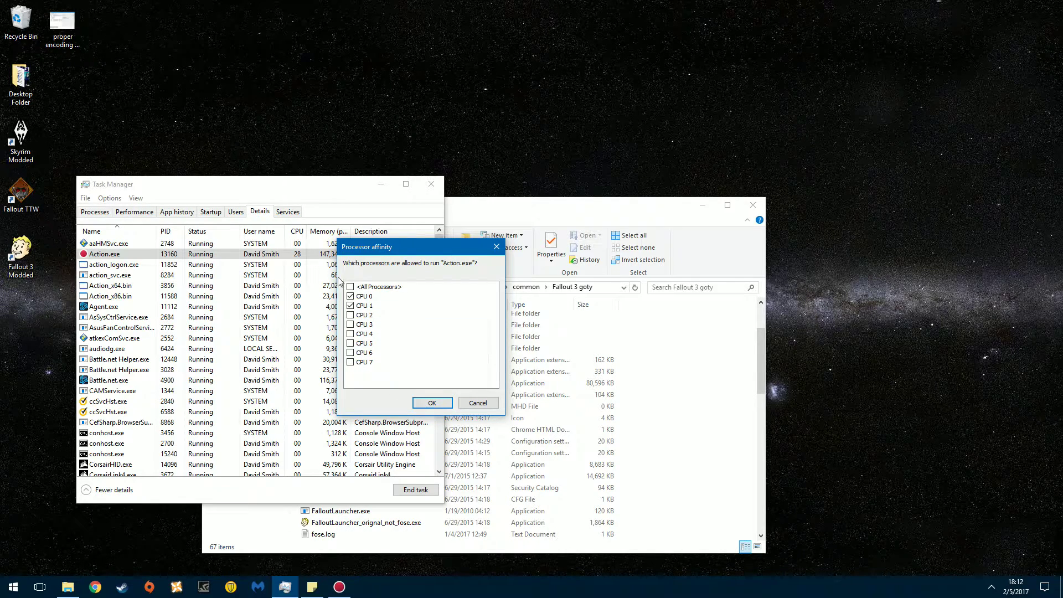
pyautogui.click(477, 403)
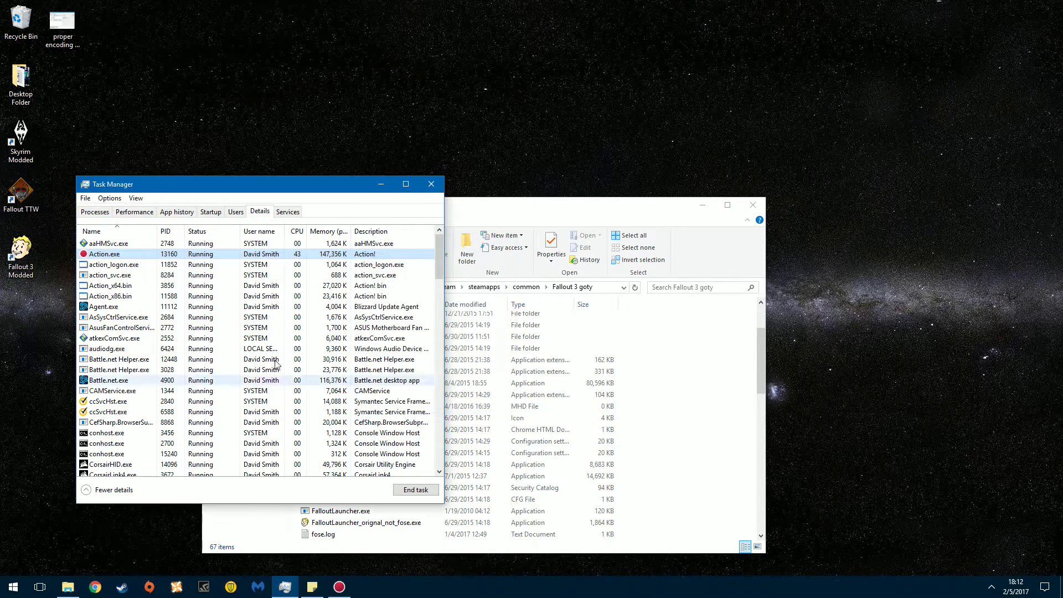
# Reopen Action.exe's affinity, cancel it with all CPUs kept, and return to Processes.
pyautogui.rightClick(128, 259)
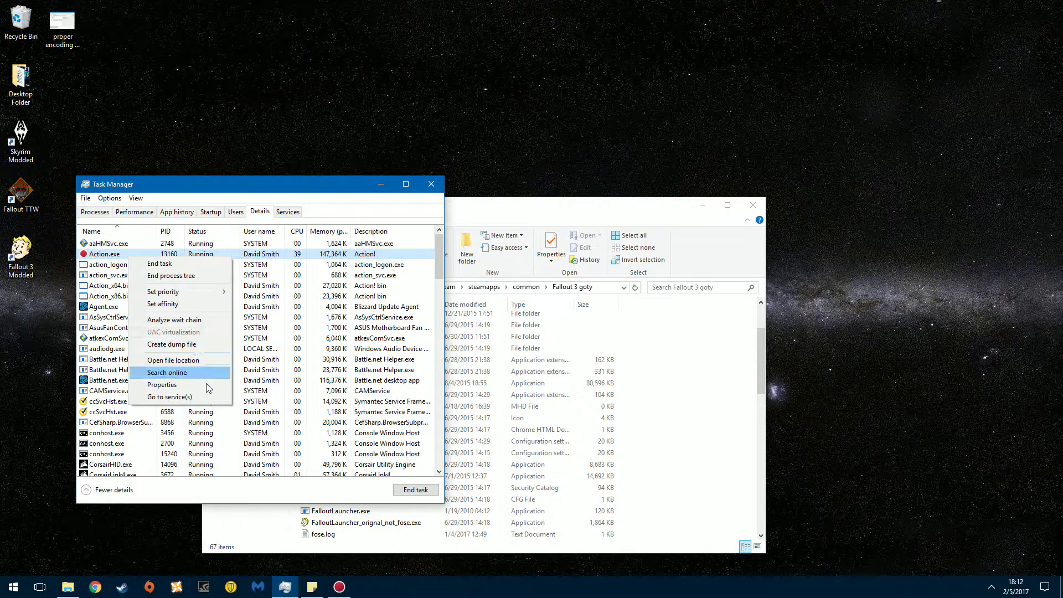
pyautogui.click(181, 309)
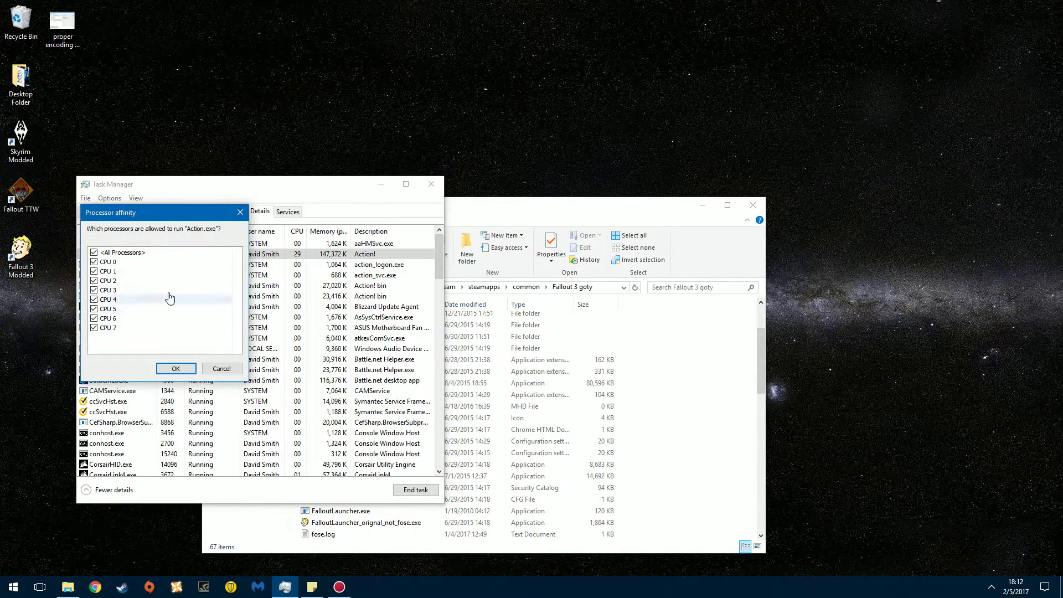
pyautogui.moveTo(144, 221); pyautogui.dragTo(387, 225)
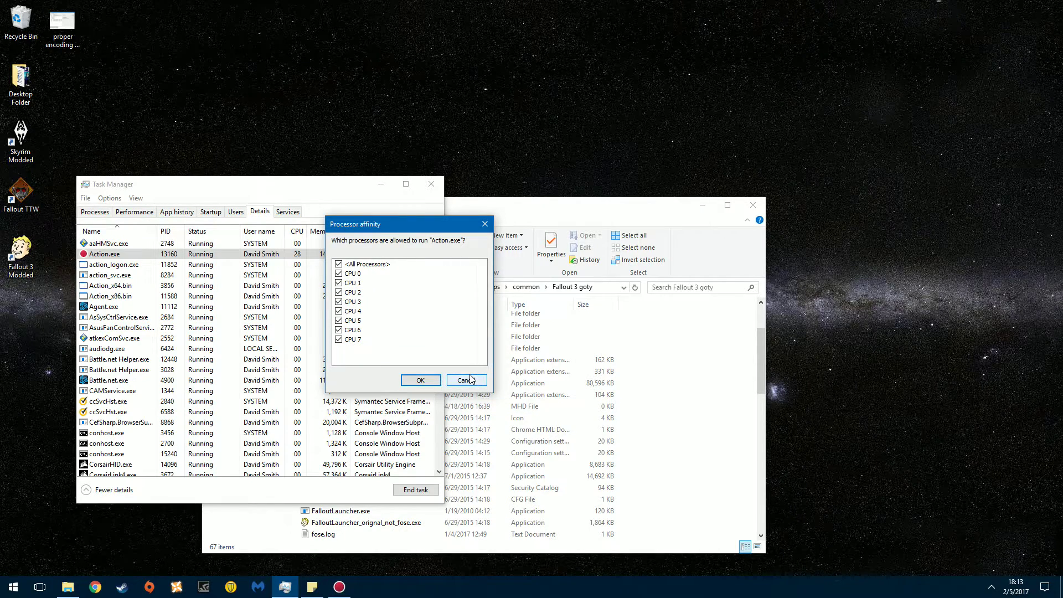
pyautogui.click(466, 380)
pyautogui.click(95, 212)
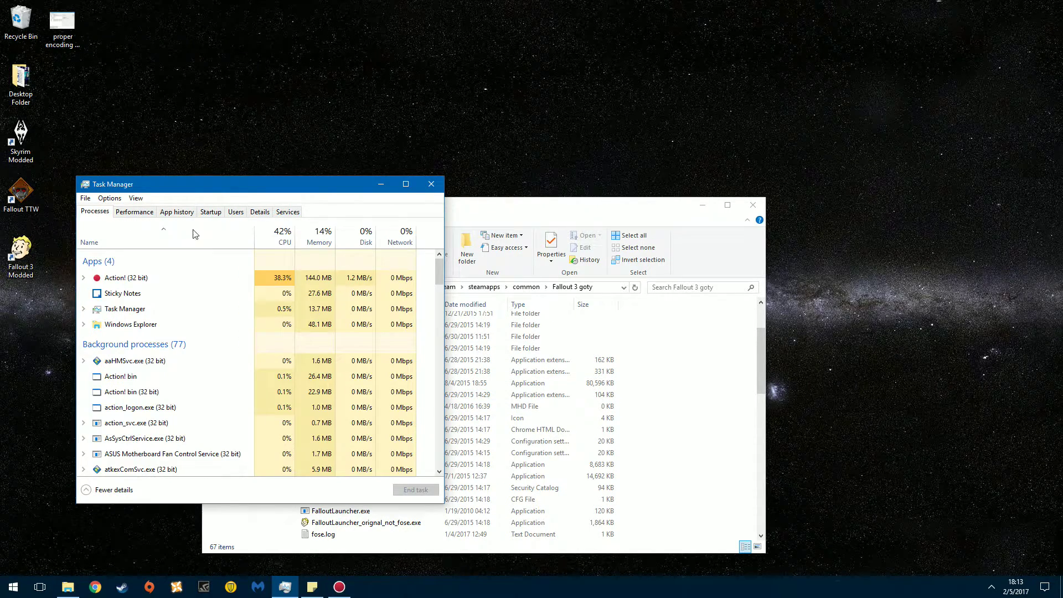
# Close Task Manager and confirm Fallout3.exe's compatibility is Windows Vista (Service Pack 1).
pyautogui.click(430, 185)
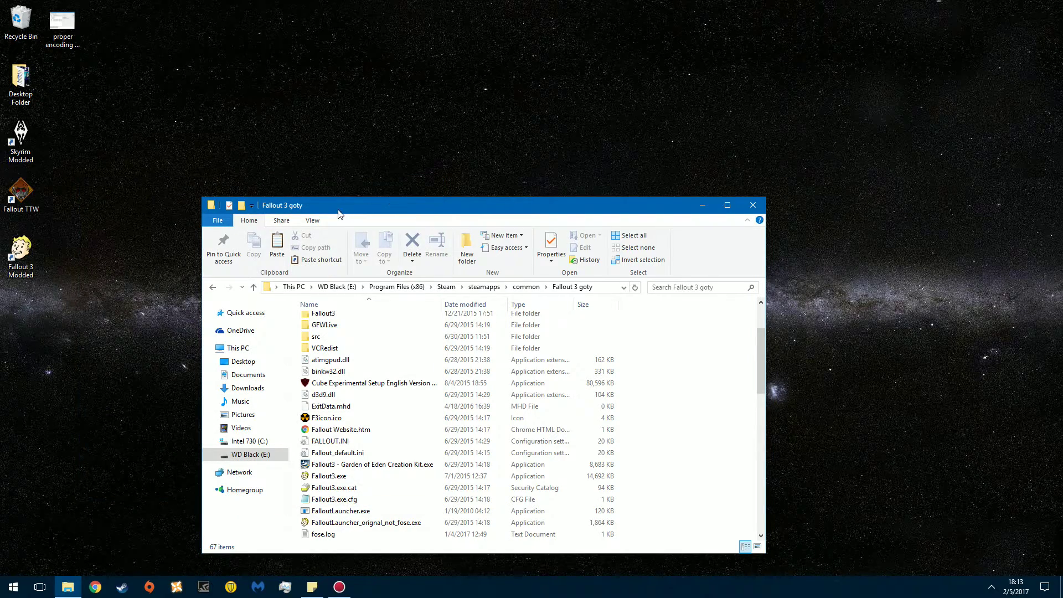
pyautogui.moveTo(326, 208); pyautogui.dragTo(264, 113)
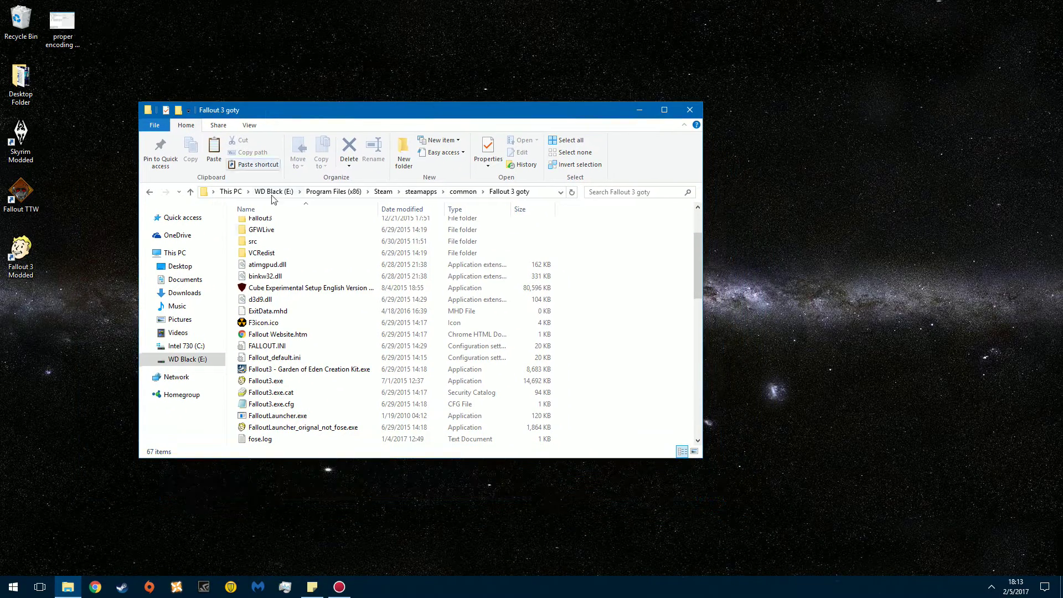
pyautogui.click(298, 383)
pyautogui.rightClick(300, 384)
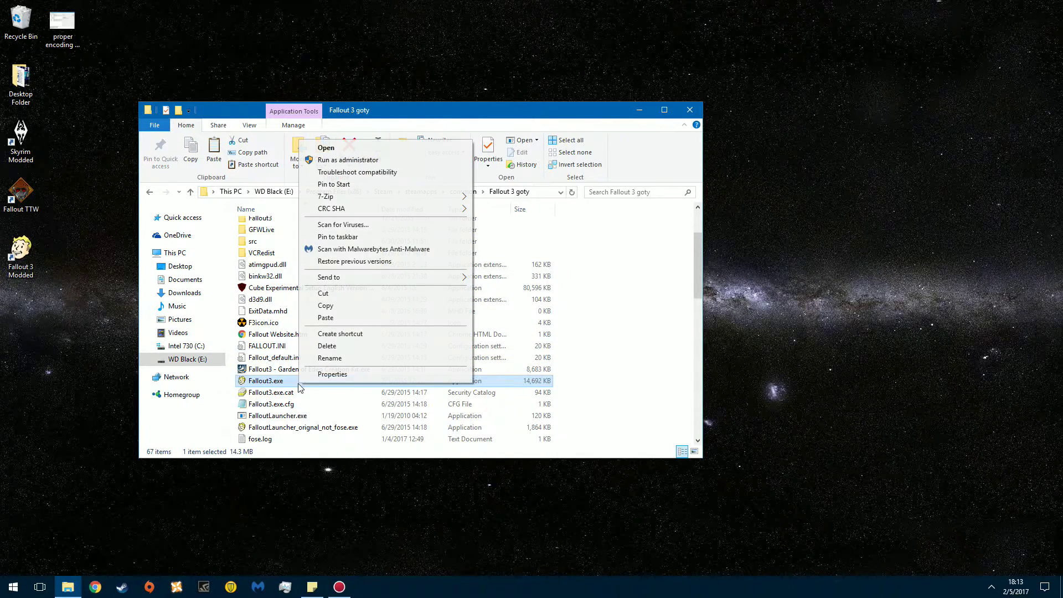
pyautogui.click(331, 377)
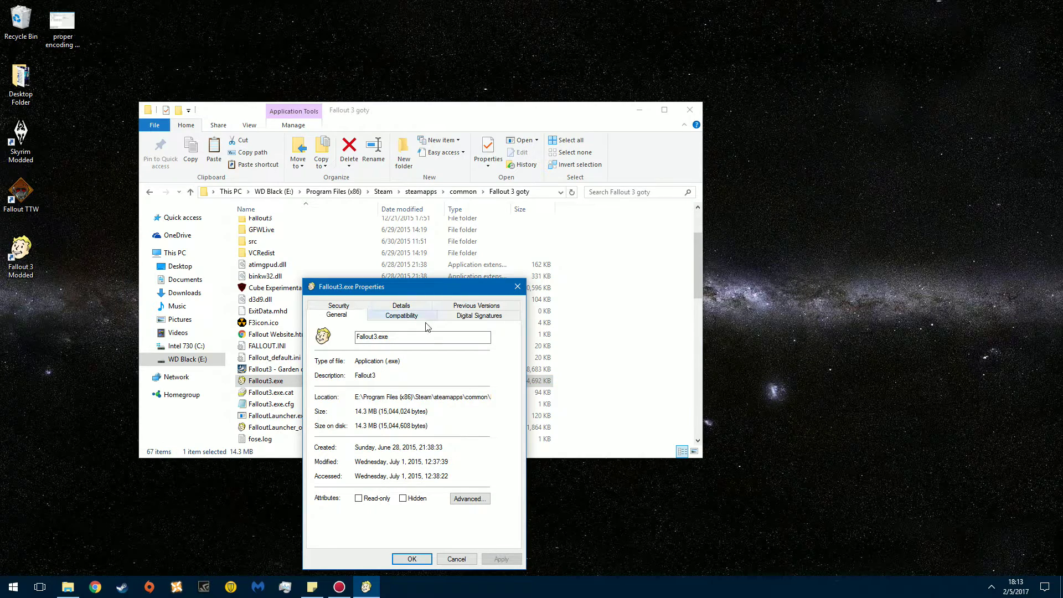
pyautogui.click(381, 320)
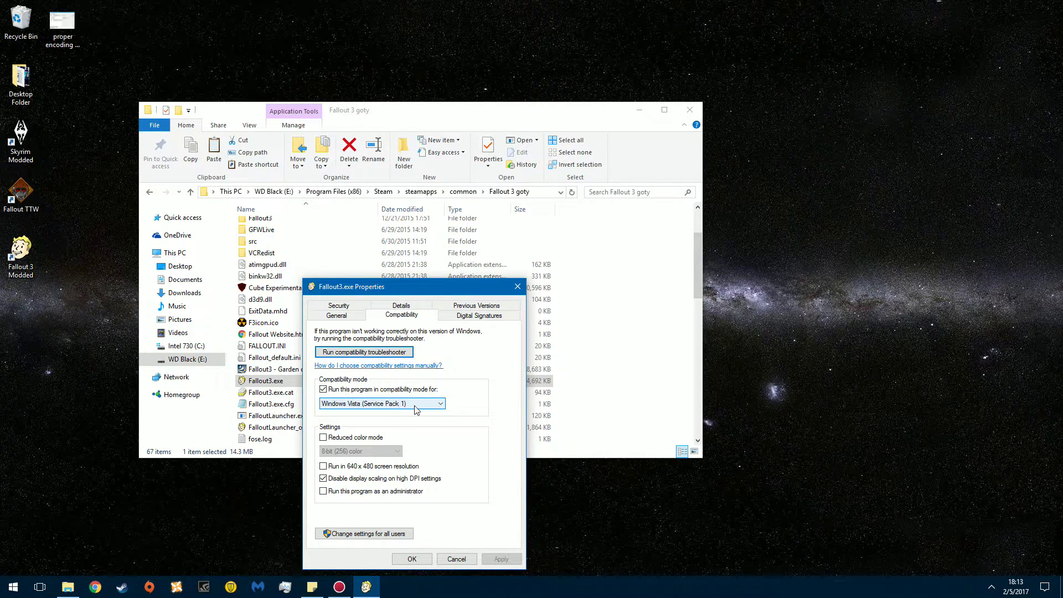
pyautogui.click(518, 286)
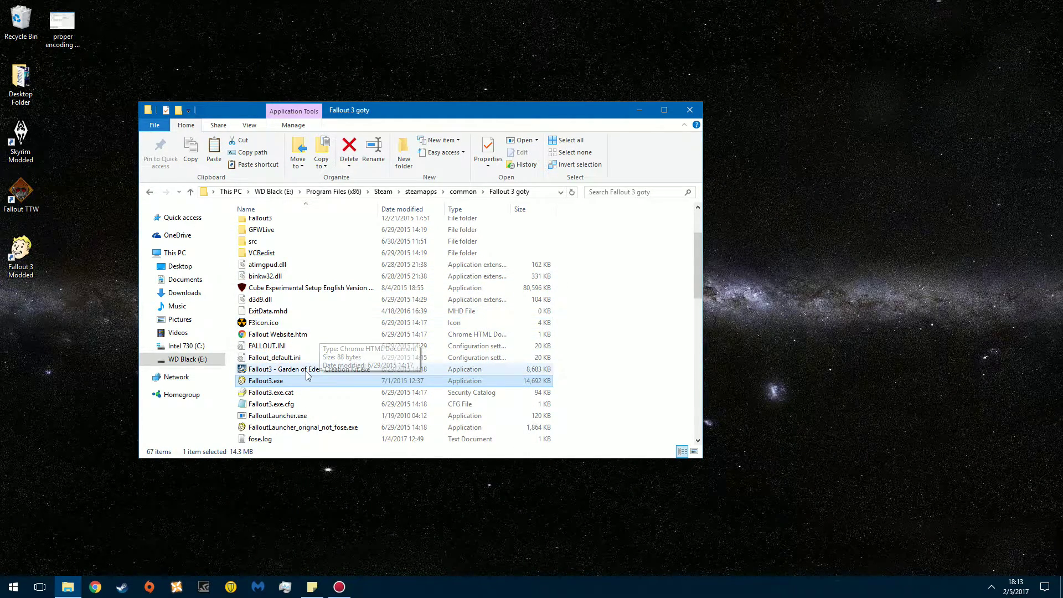
pyautogui.scroll(-2, 302, 338)
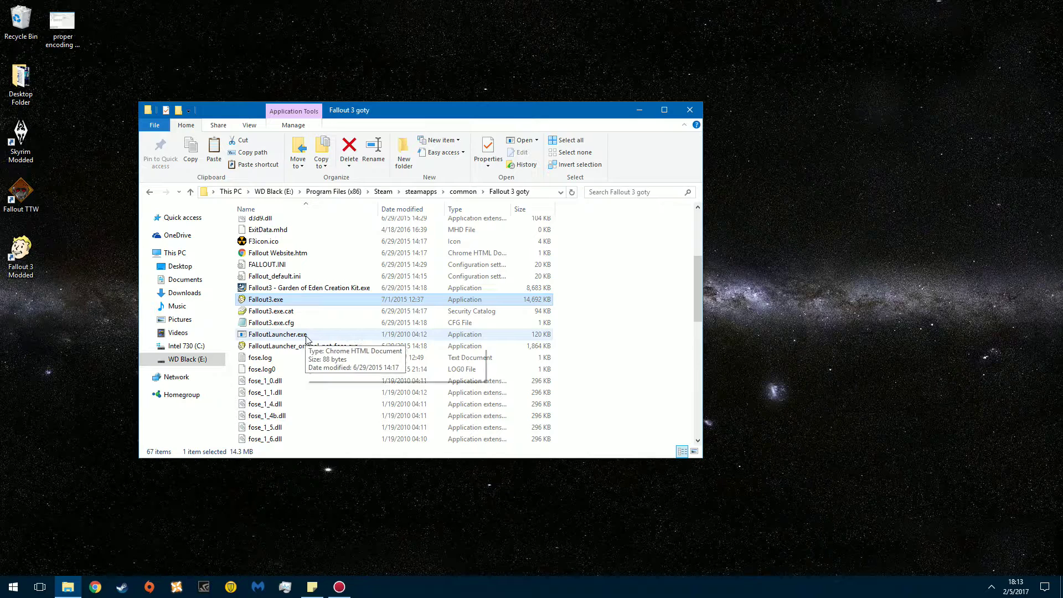
pyautogui.scroll(-2, 303, 276)
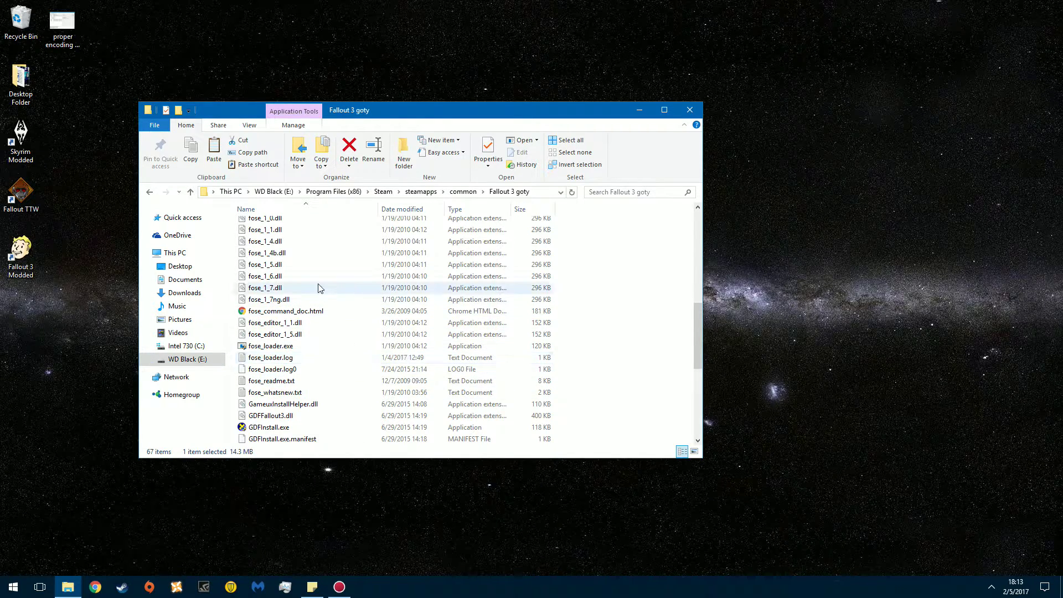
pyautogui.scroll(-5, 318, 287)
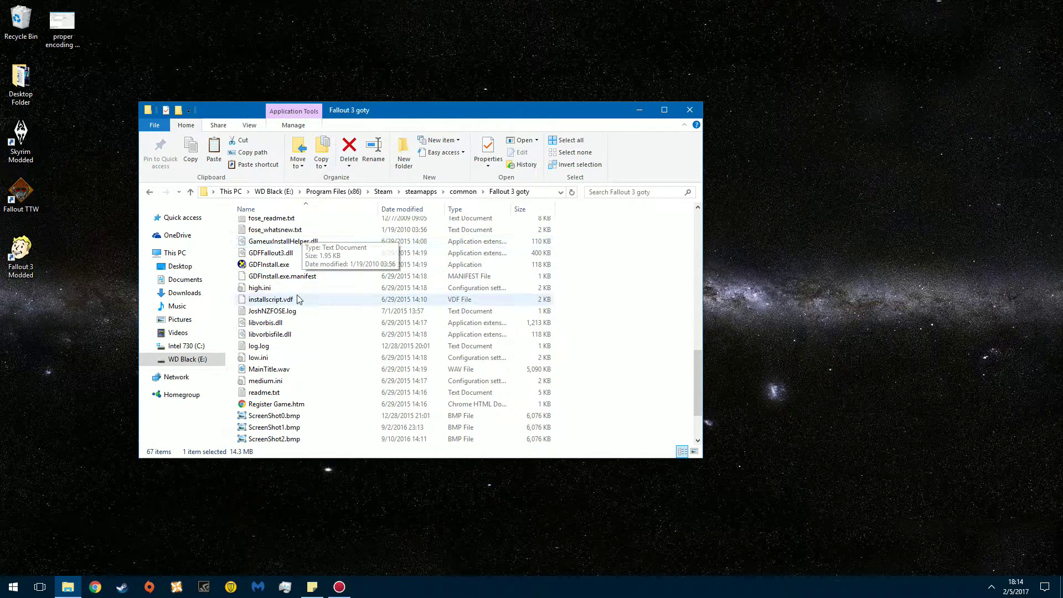
pyautogui.scroll(-3, 297, 299)
pyautogui.scroll(4, 299, 333)
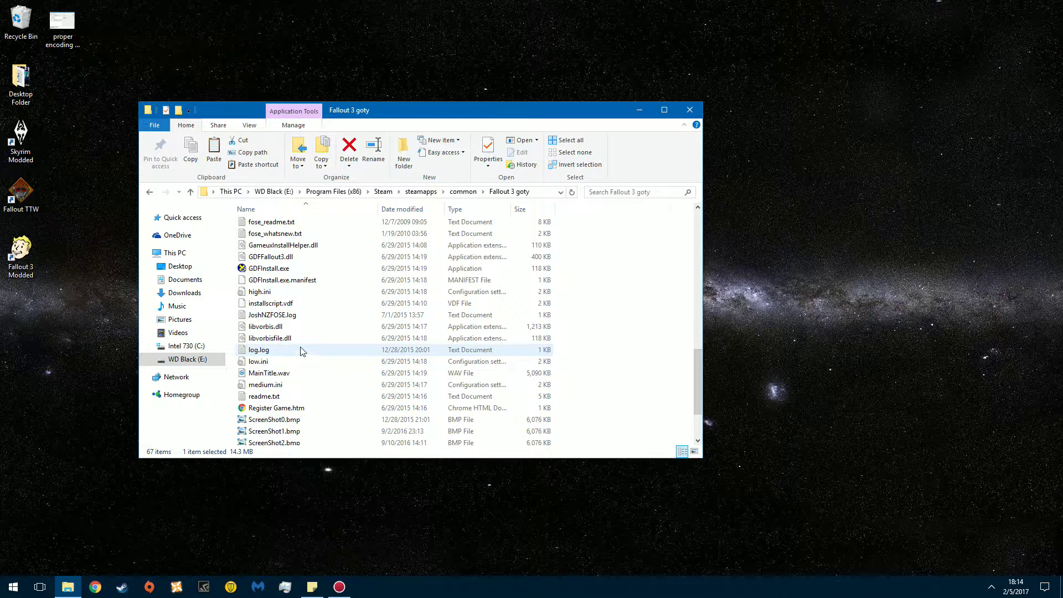
pyautogui.scroll(8, 301, 350)
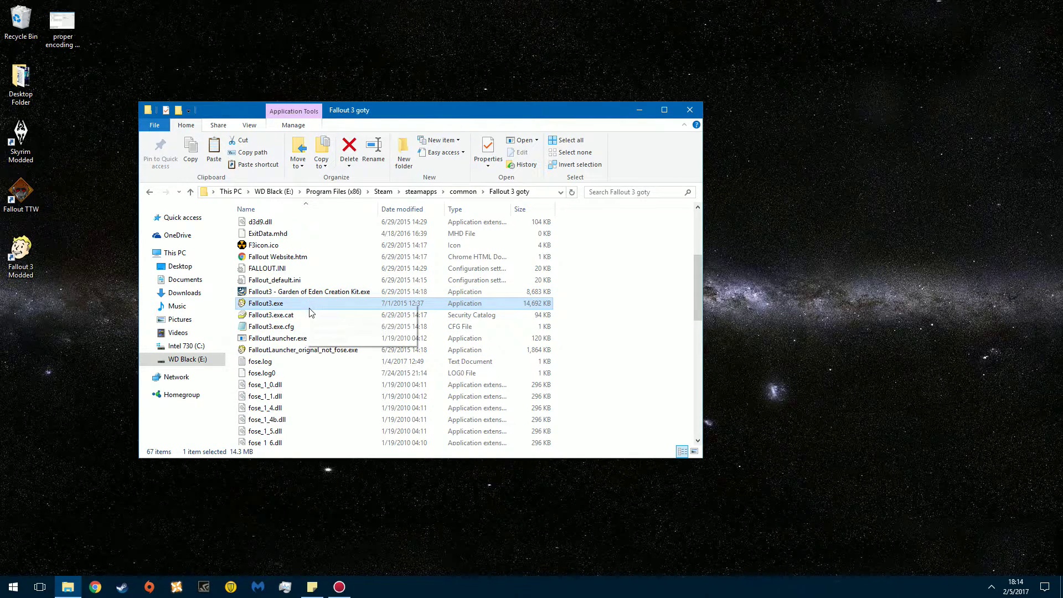
pyautogui.scroll(5, 310, 313)
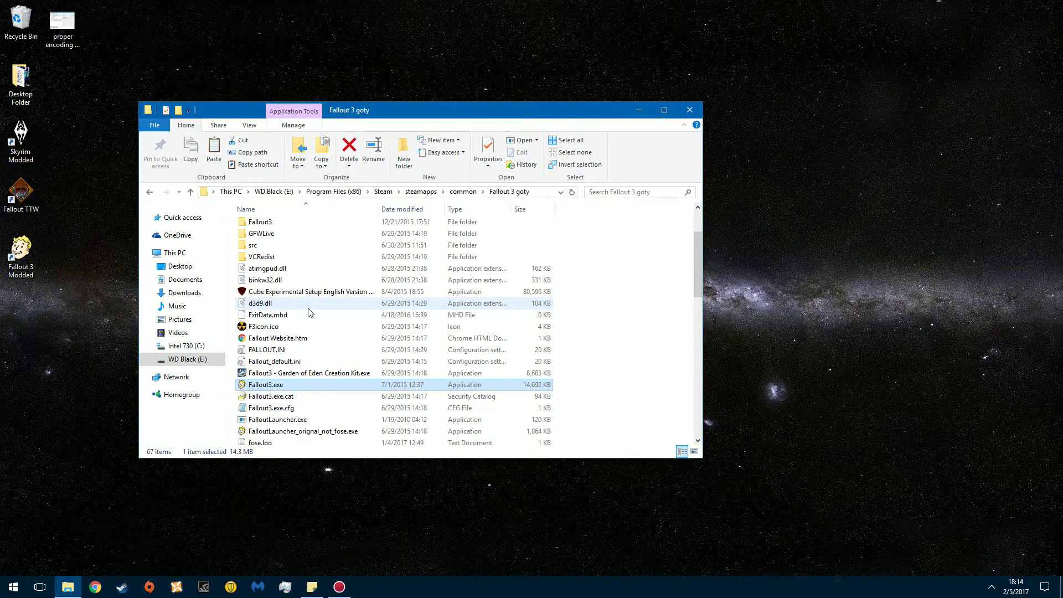
pyautogui.scroll(-8, 309, 314)
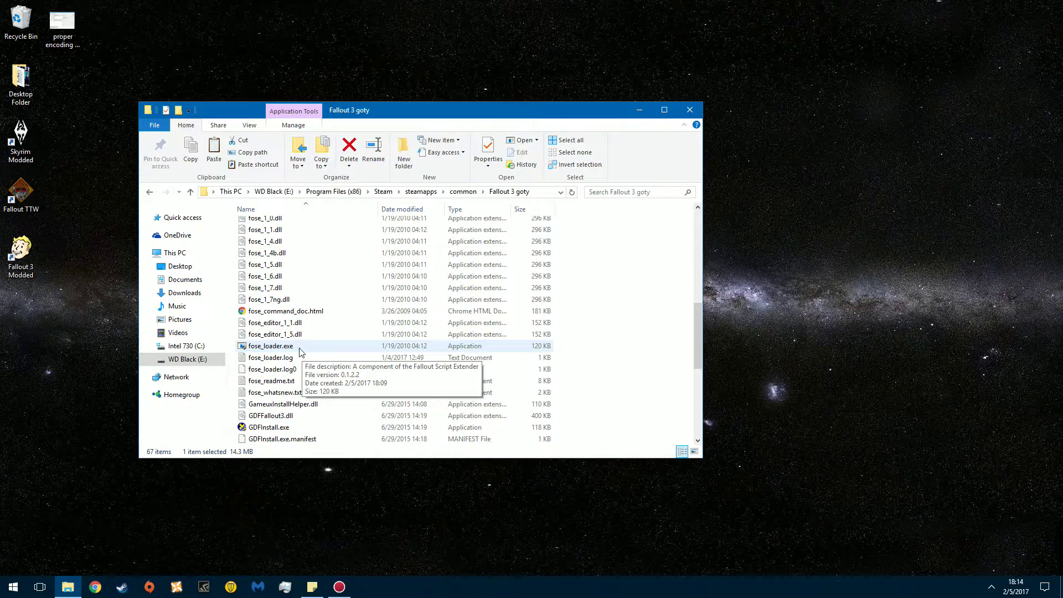
pyautogui.rightClick(302, 350)
pyautogui.click(345, 338)
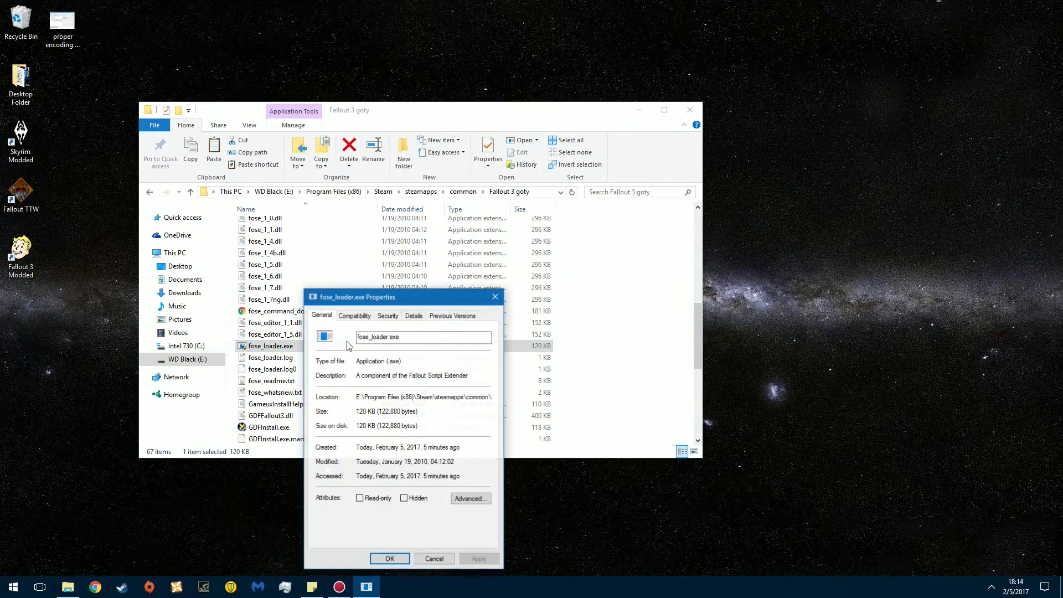
pyautogui.click(351, 317)
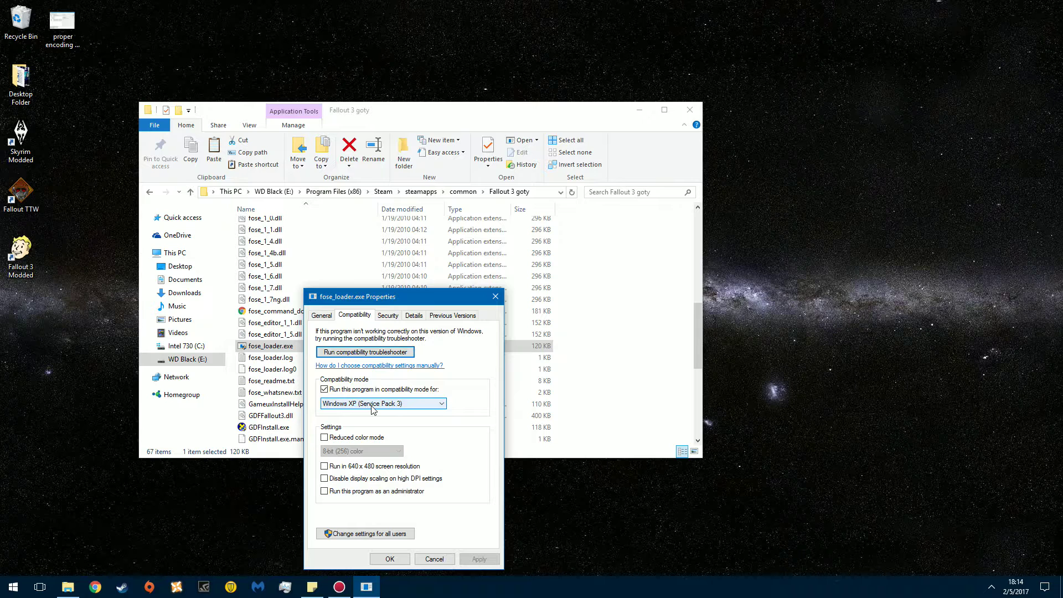
pyautogui.click(340, 407)
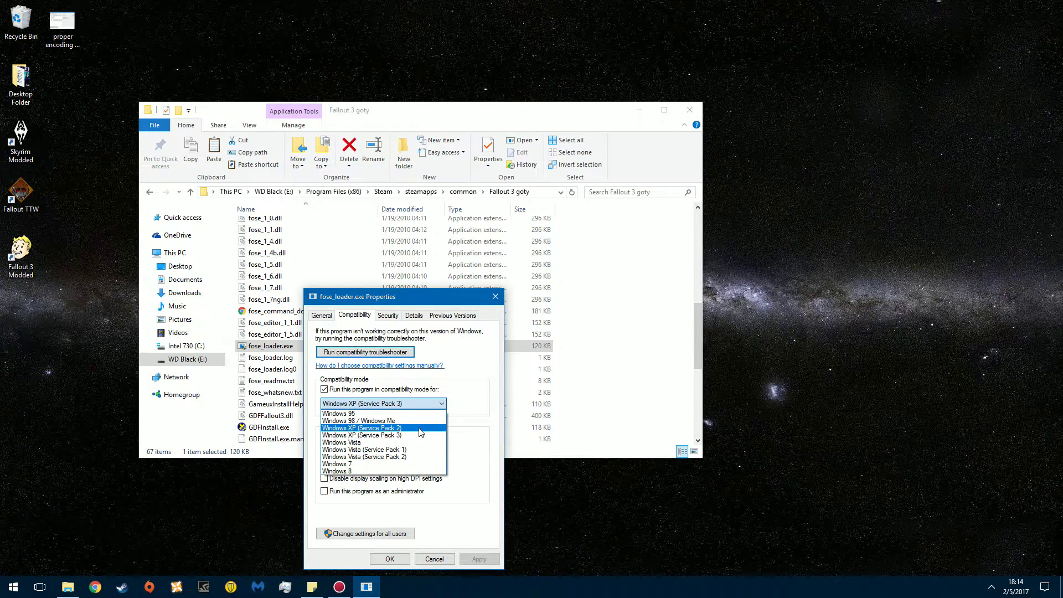
pyautogui.click(421, 433)
pyautogui.click(381, 390)
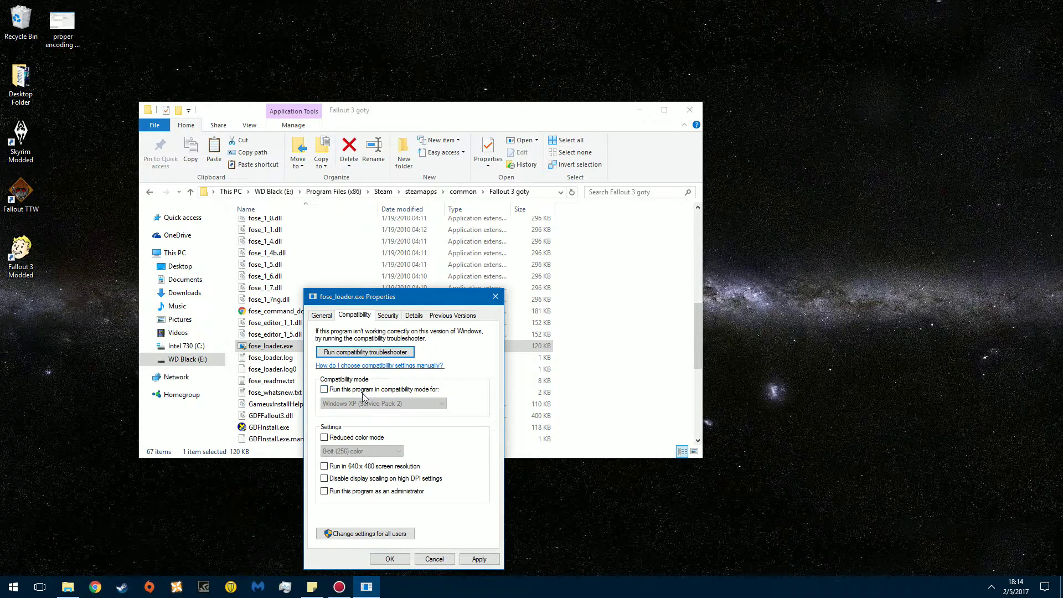
pyautogui.click(363, 392)
pyautogui.click(371, 404)
pyautogui.click(401, 441)
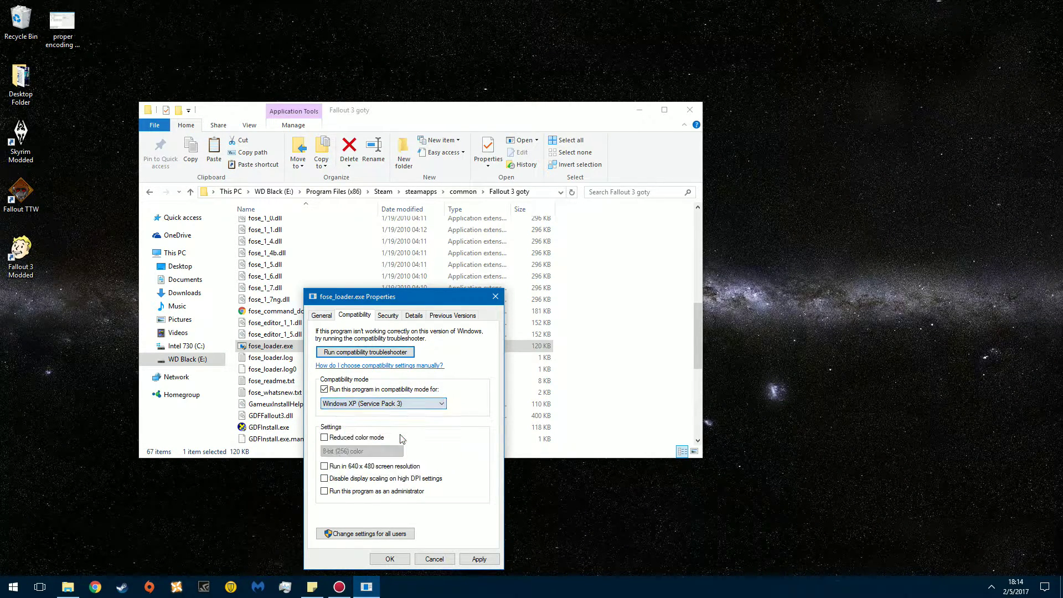
pyautogui.click(364, 407)
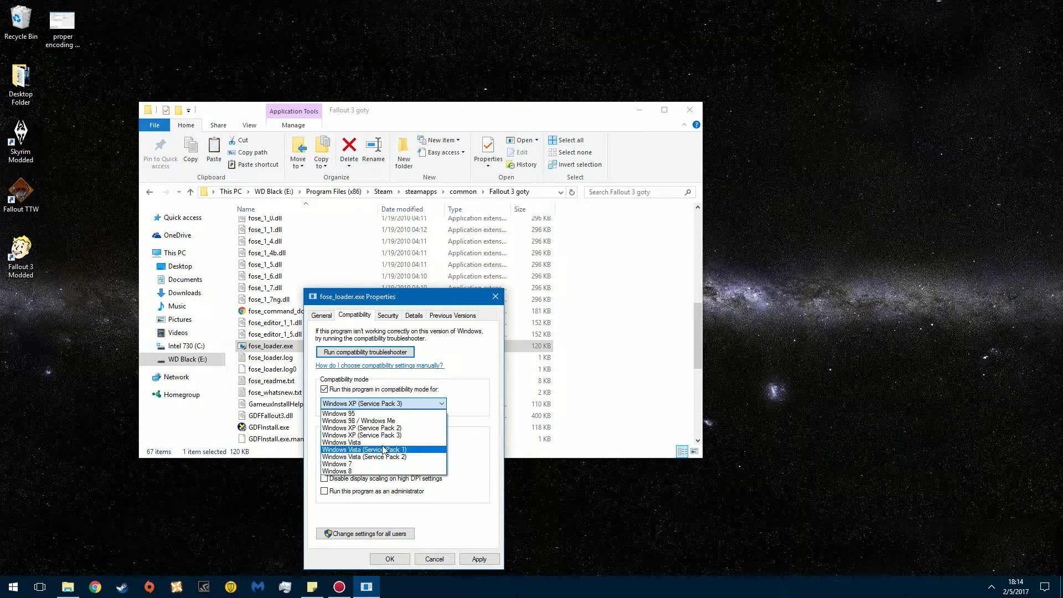
pyautogui.click(473, 420)
pyautogui.click(434, 559)
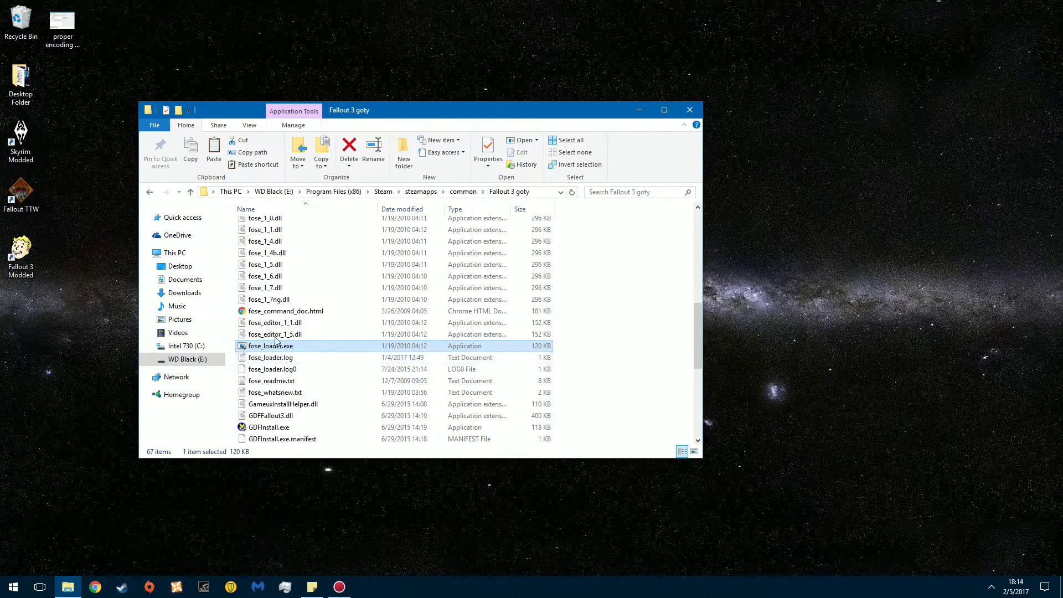
pyautogui.scroll(5, 310, 354)
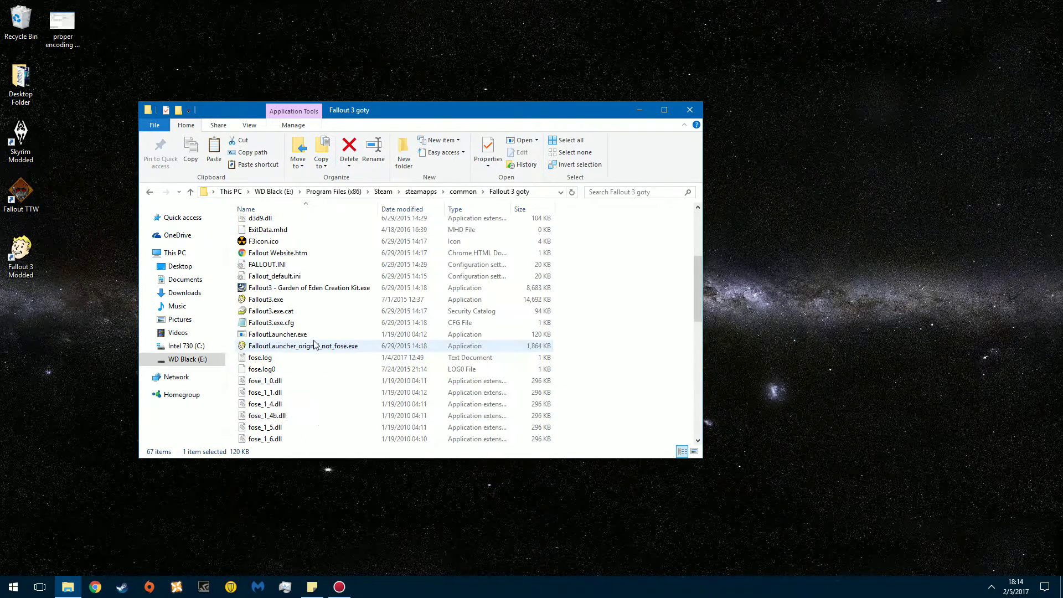
pyautogui.scroll(-5, 314, 344)
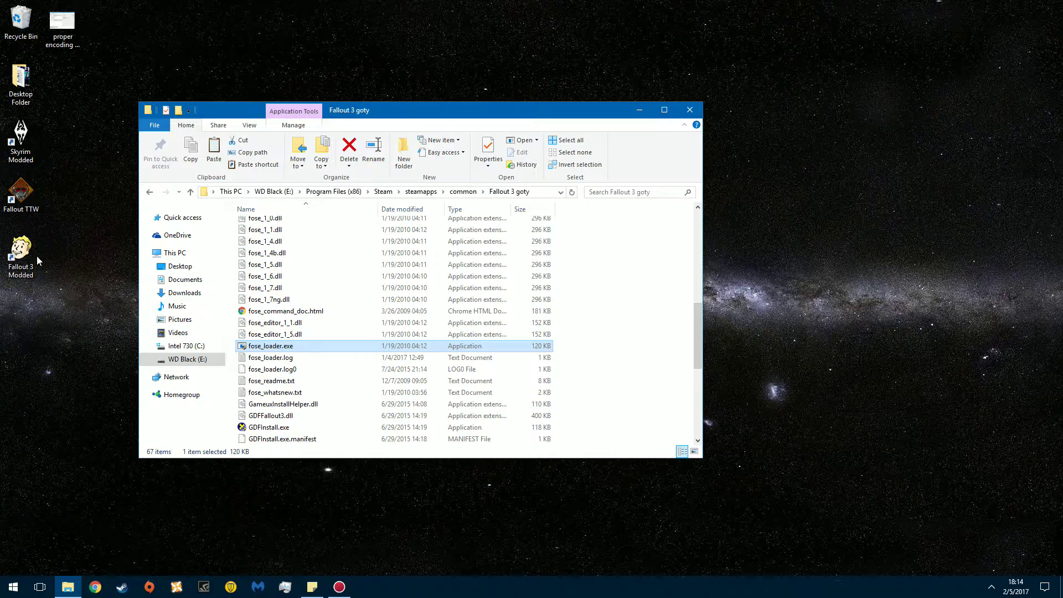
pyautogui.click(17, 255)
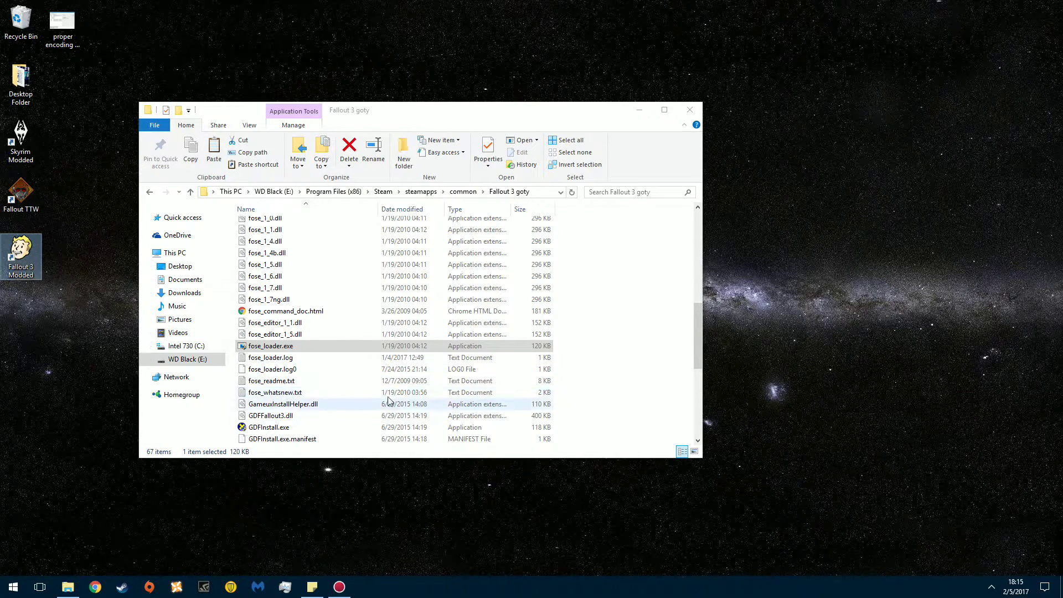
pyautogui.click(365, 345)
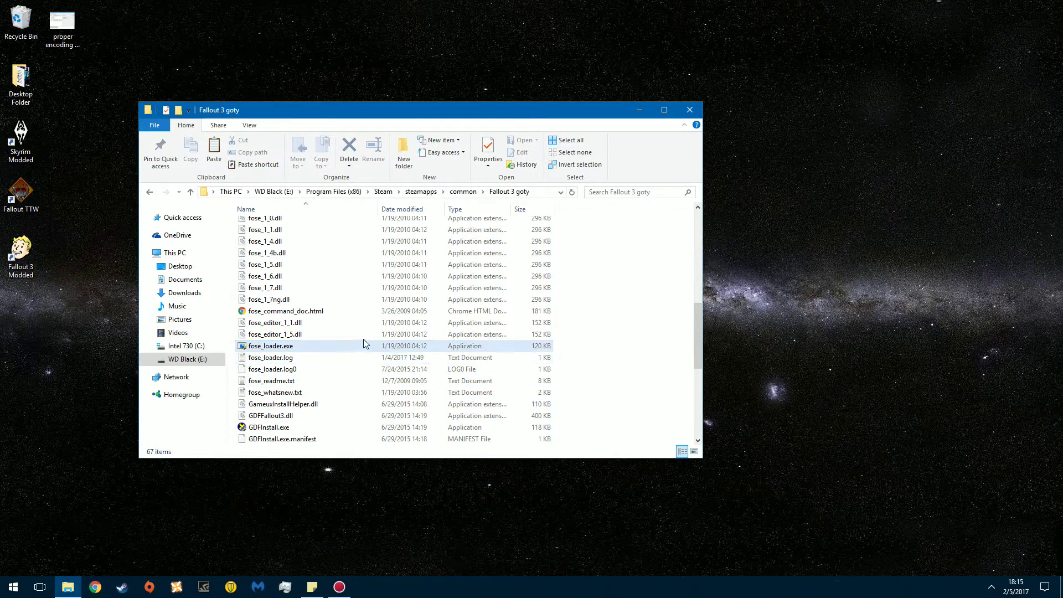
pyautogui.click(320, 347)
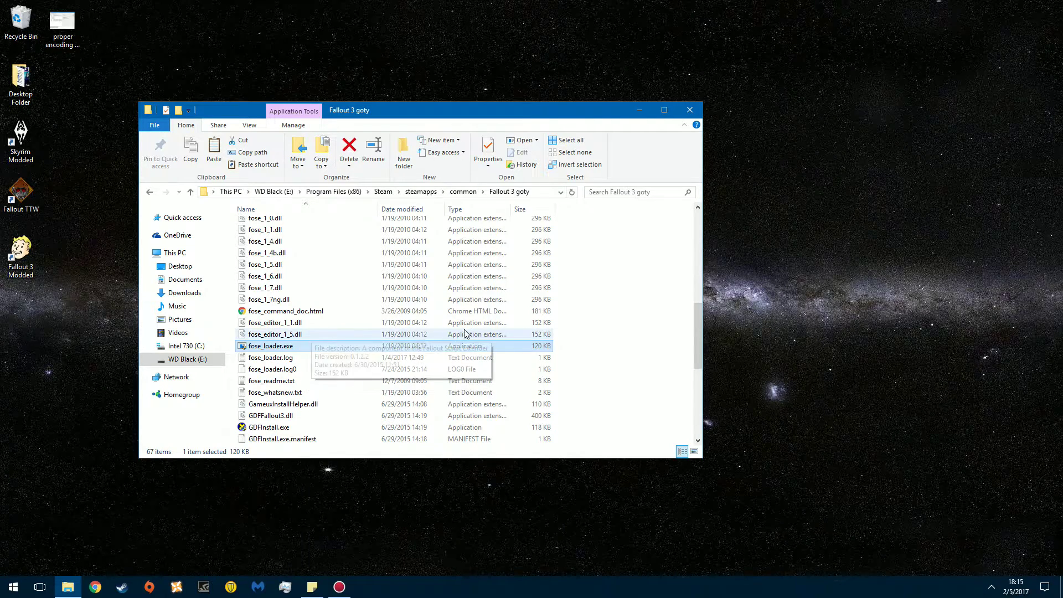
pyautogui.click(619, 372)
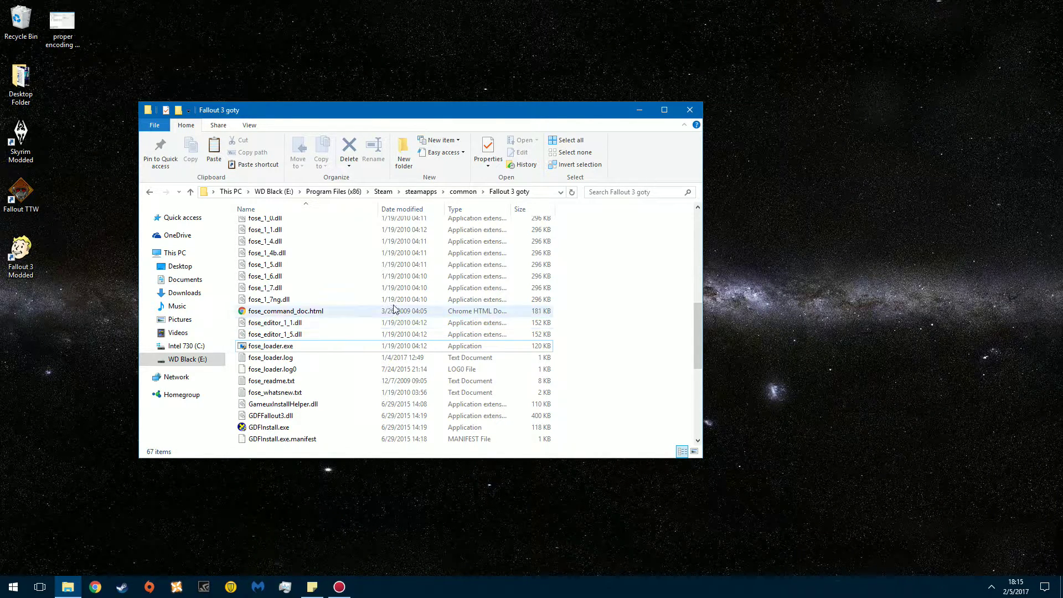
pyautogui.scroll(7, 321, 311)
pyautogui.scroll(3, 299, 333)
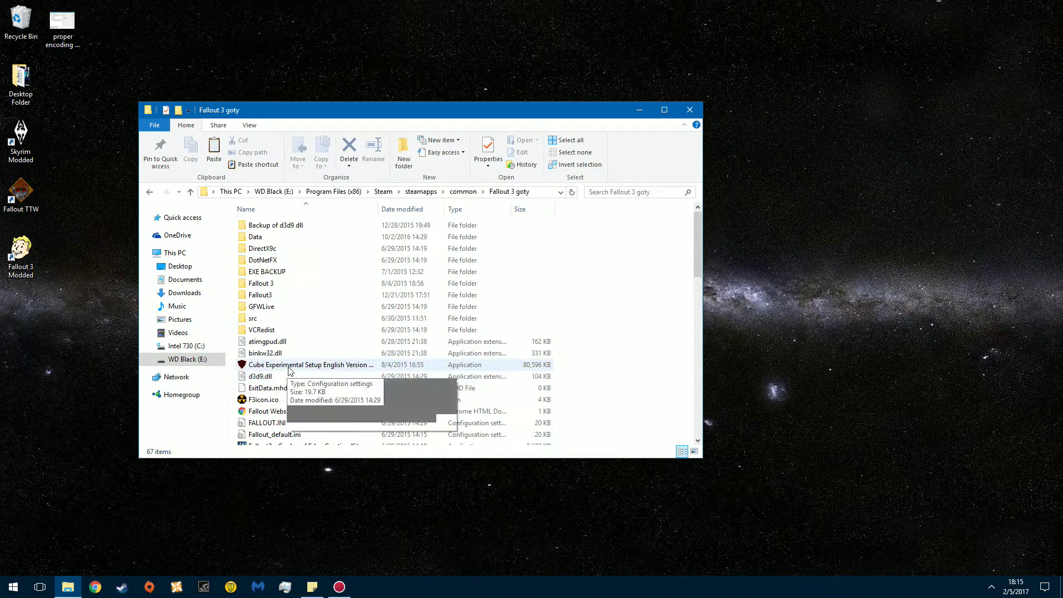
pyautogui.scroll(-5, 307, 316)
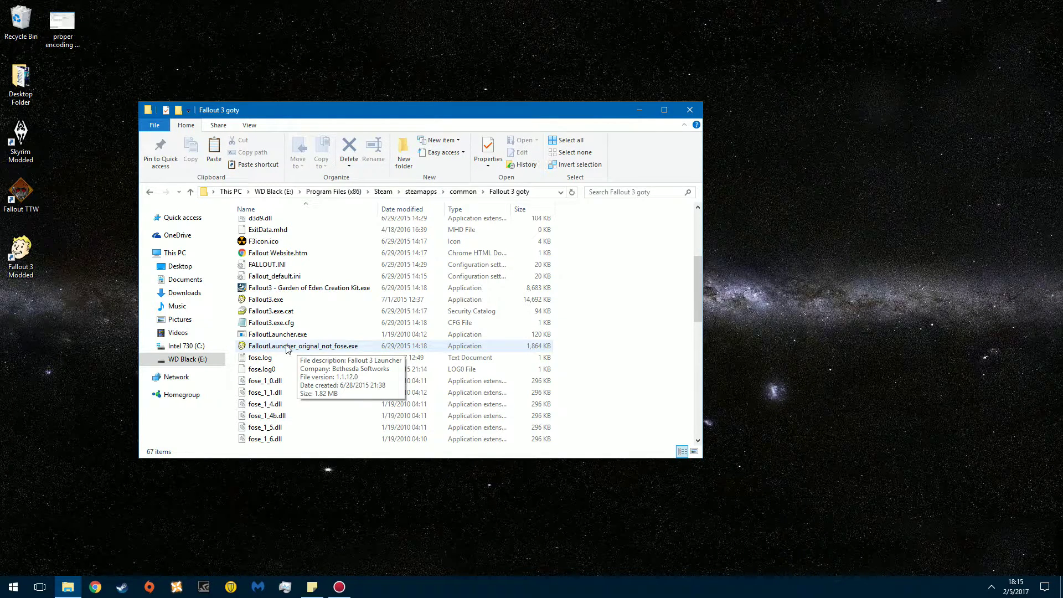
pyautogui.click(307, 349)
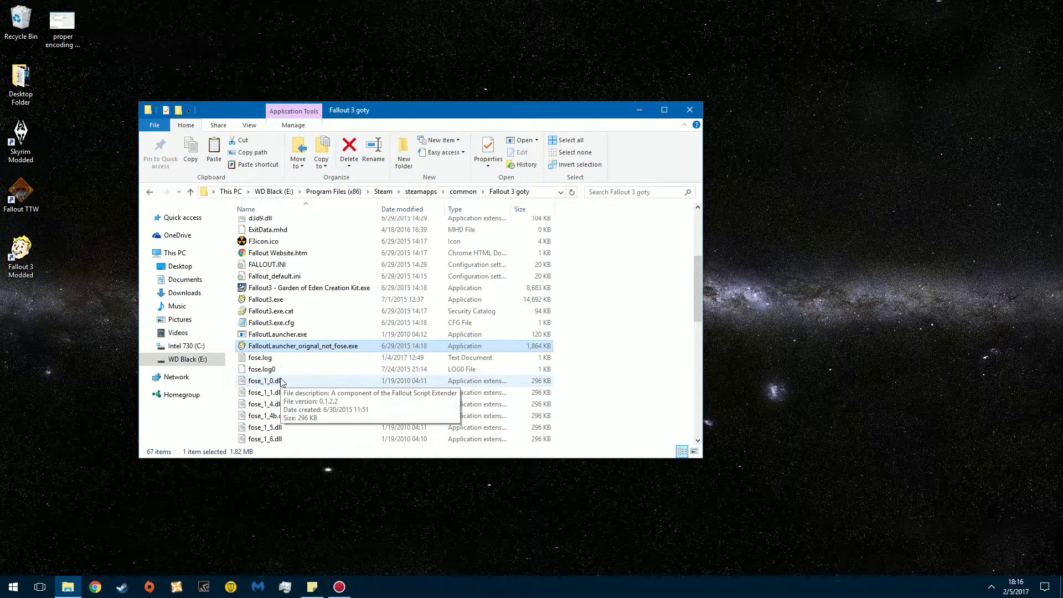
pyautogui.press('F2')
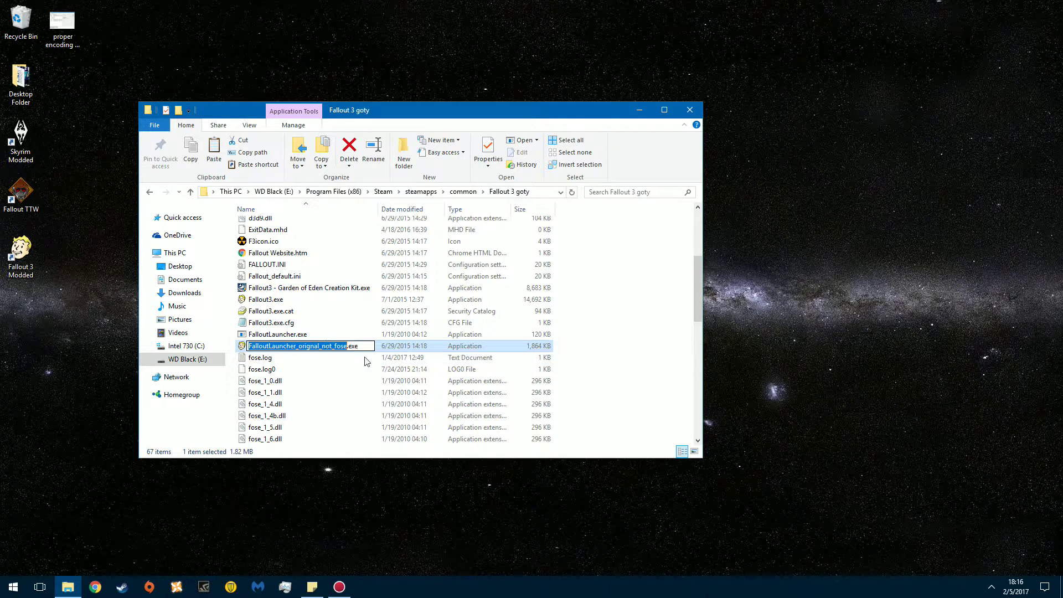
pyautogui.click(617, 373)
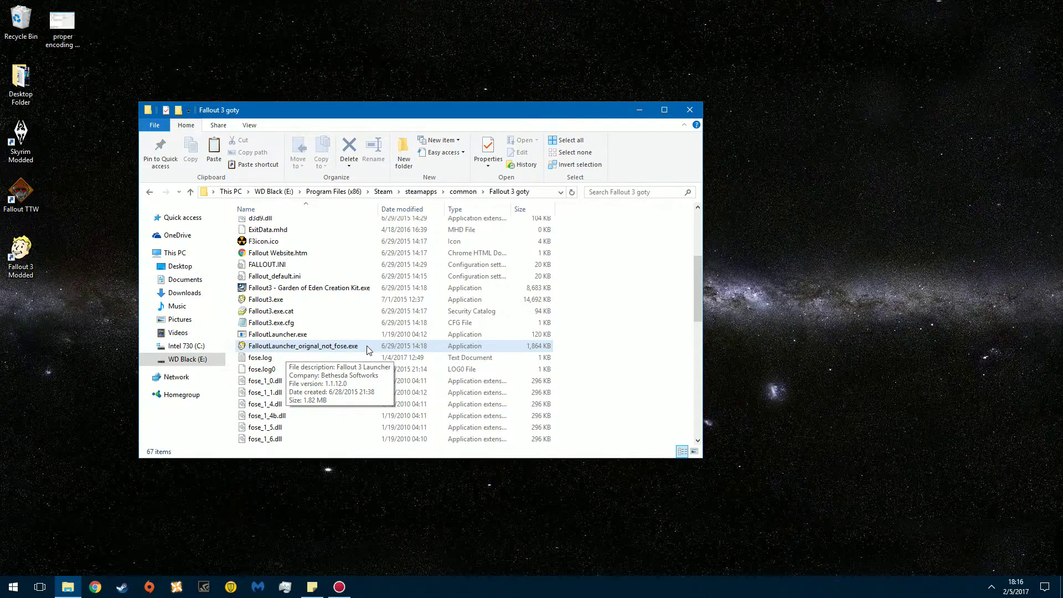
pyautogui.scroll(-8, 262, 348)
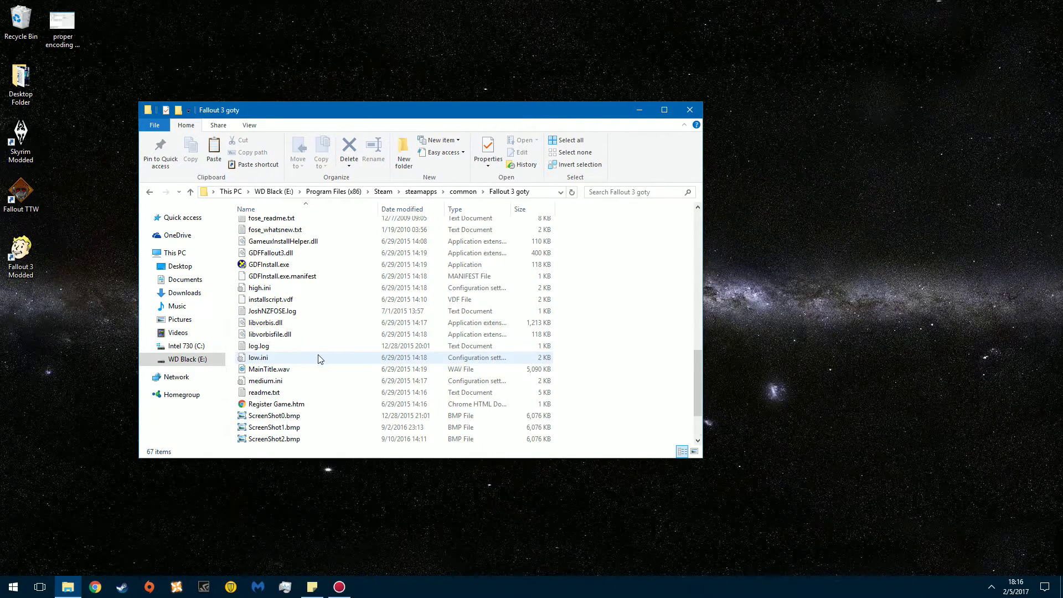
pyautogui.scroll(-2, 320, 359)
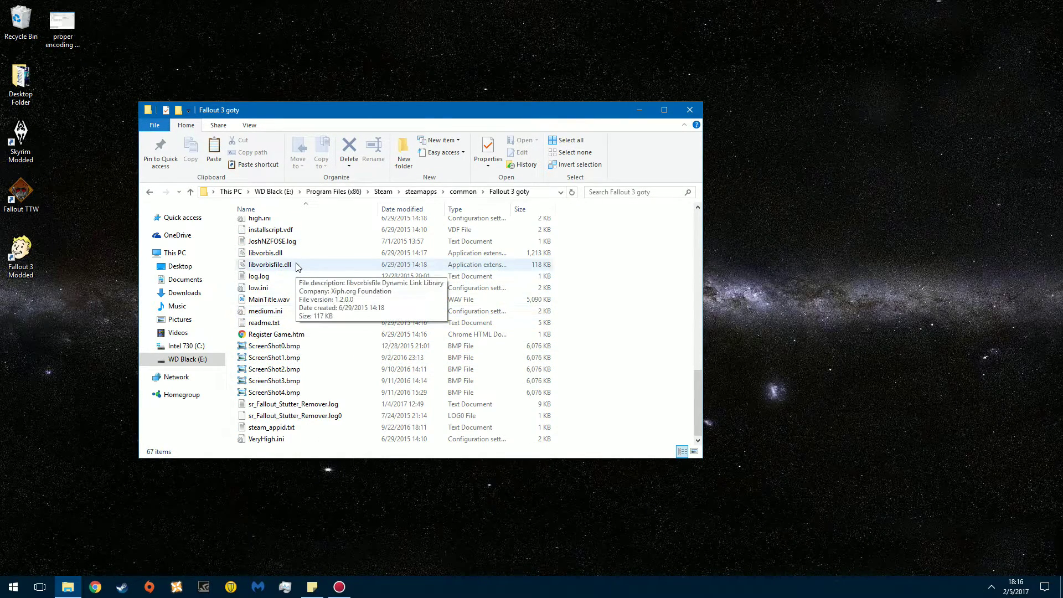
pyautogui.scroll(2, 299, 268)
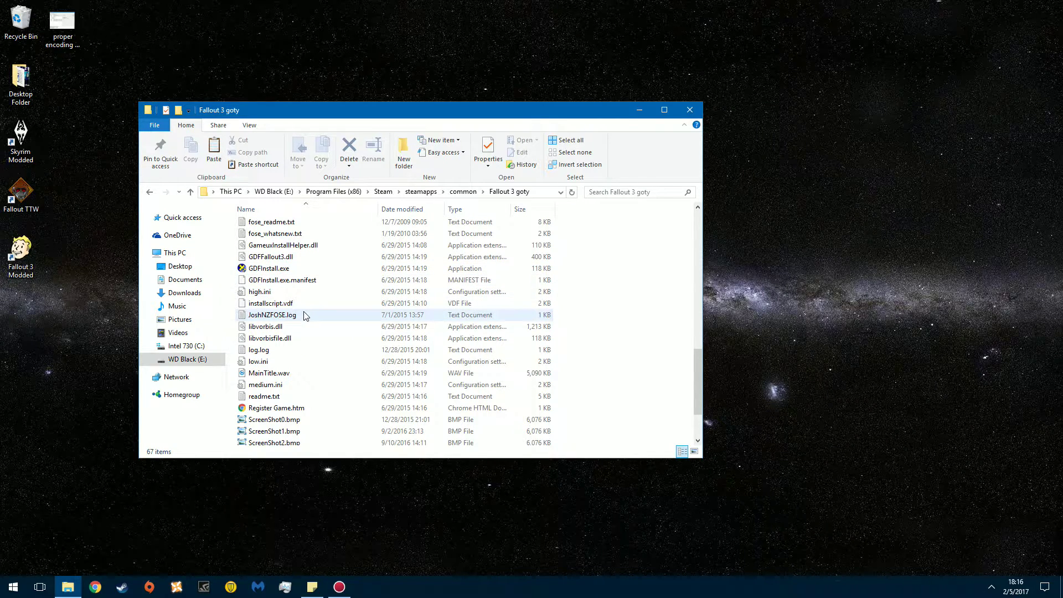
pyautogui.scroll(2, 306, 253)
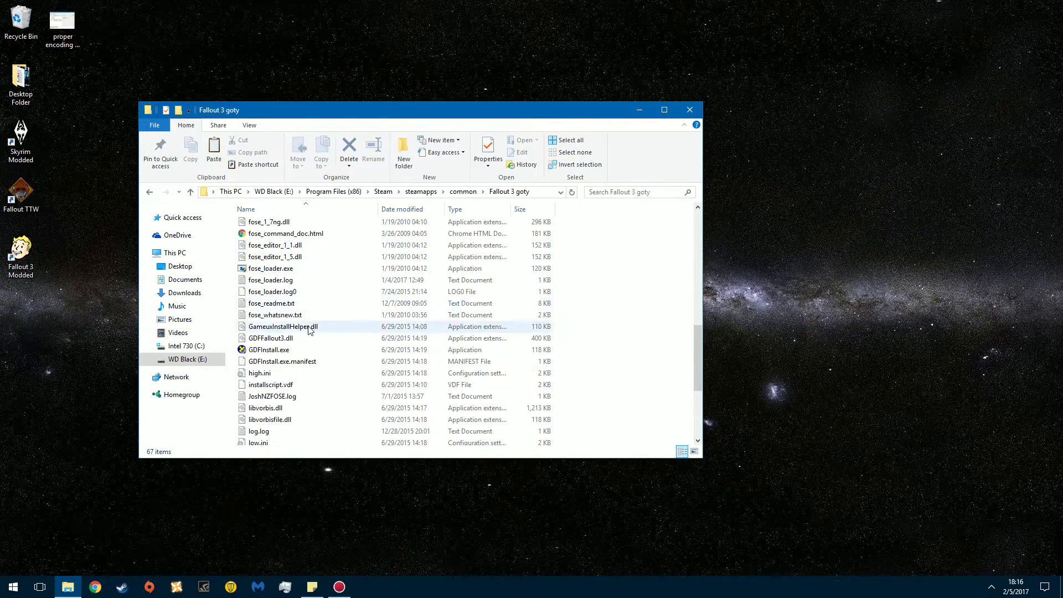
pyautogui.click(295, 272)
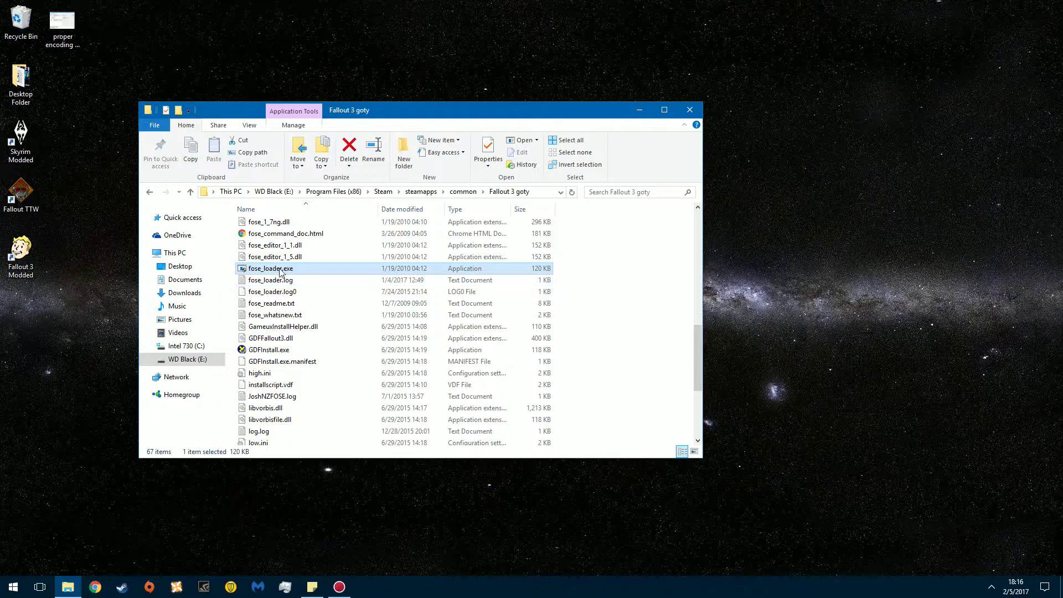
pyautogui.rightClick(275, 269)
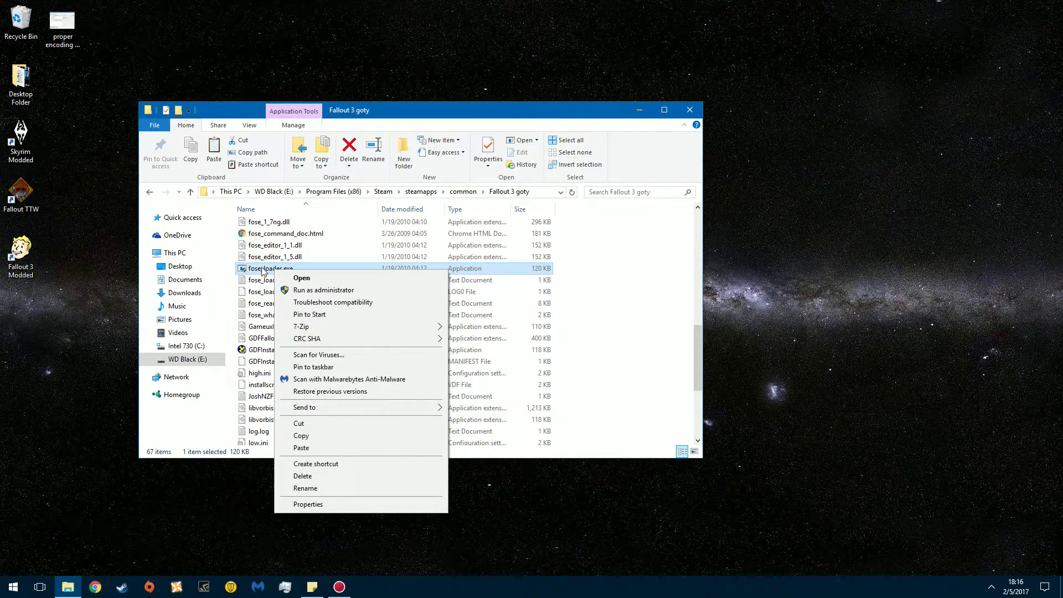
pyautogui.click(263, 272)
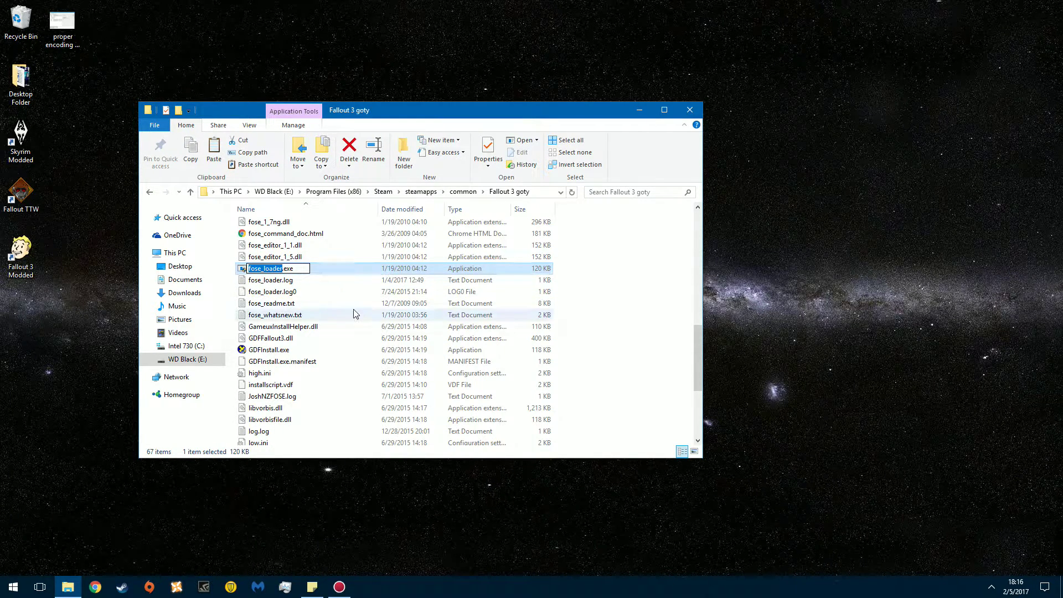
pyautogui.write('Falout')
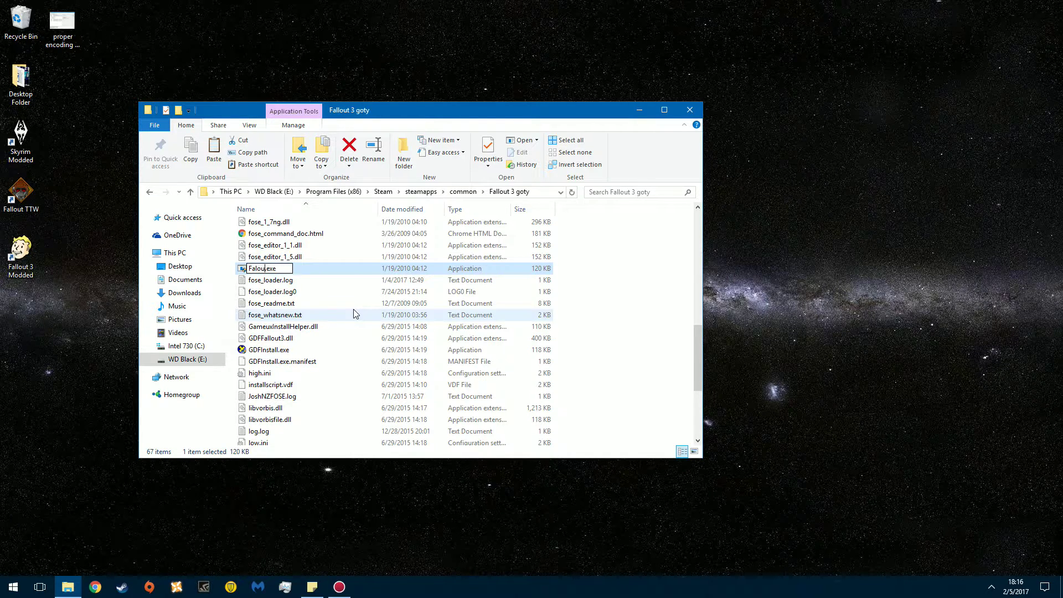
pyautogui.write('Launcher')
pyautogui.press('Left')
pyautogui.press('Left')
pyautogui.press('Left')
pyautogui.press('Left')
pyautogui.press('Left')
pyautogui.press('Left')
pyautogui.press('Left')
pyautogui.press('Left')
pyautogui.press('Left')
pyautogui.press('Left')
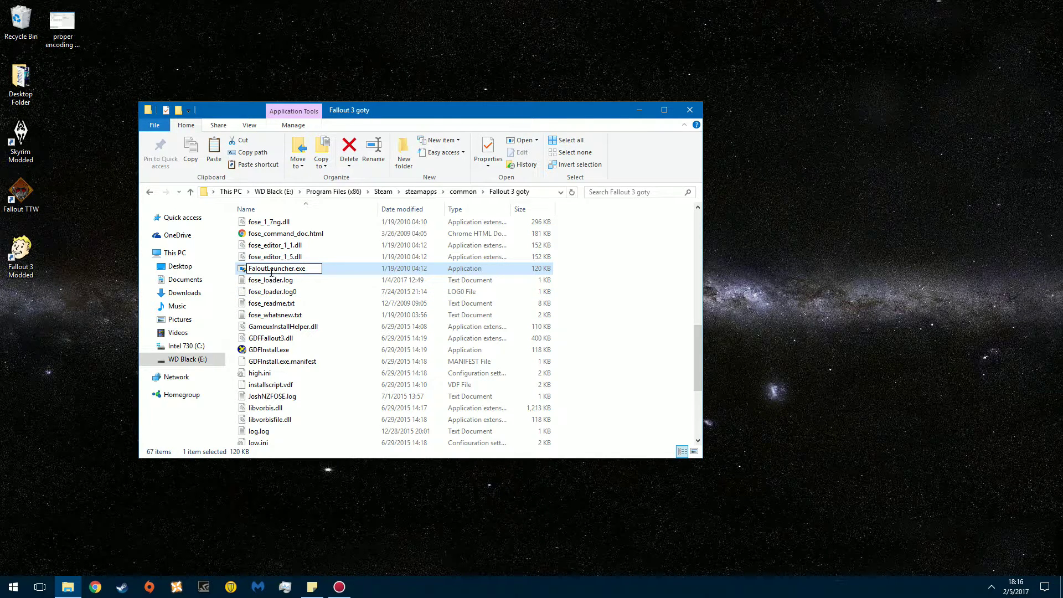
pyautogui.write('l')
pyautogui.click(620, 312)
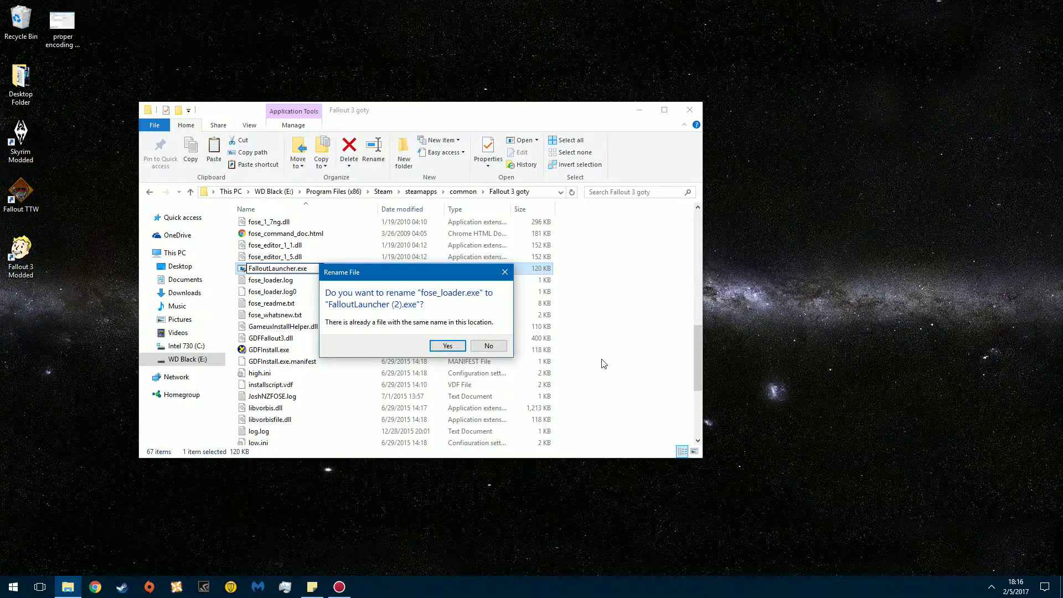
pyautogui.click(489, 345)
pyautogui.scroll(7, 381, 360)
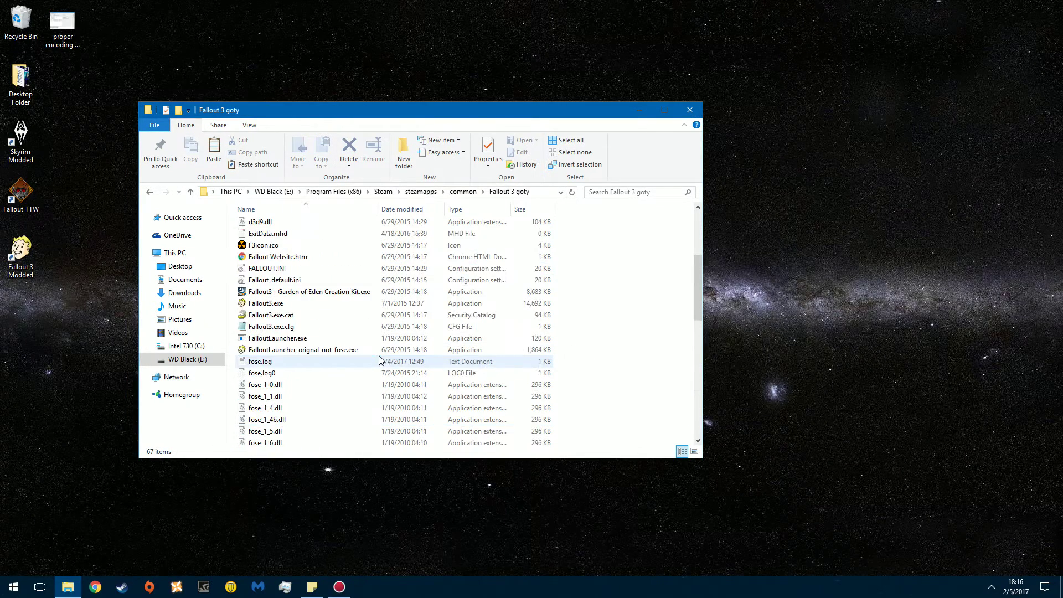
pyautogui.scroll(5, 354, 360)
pyautogui.scroll(-3, 326, 345)
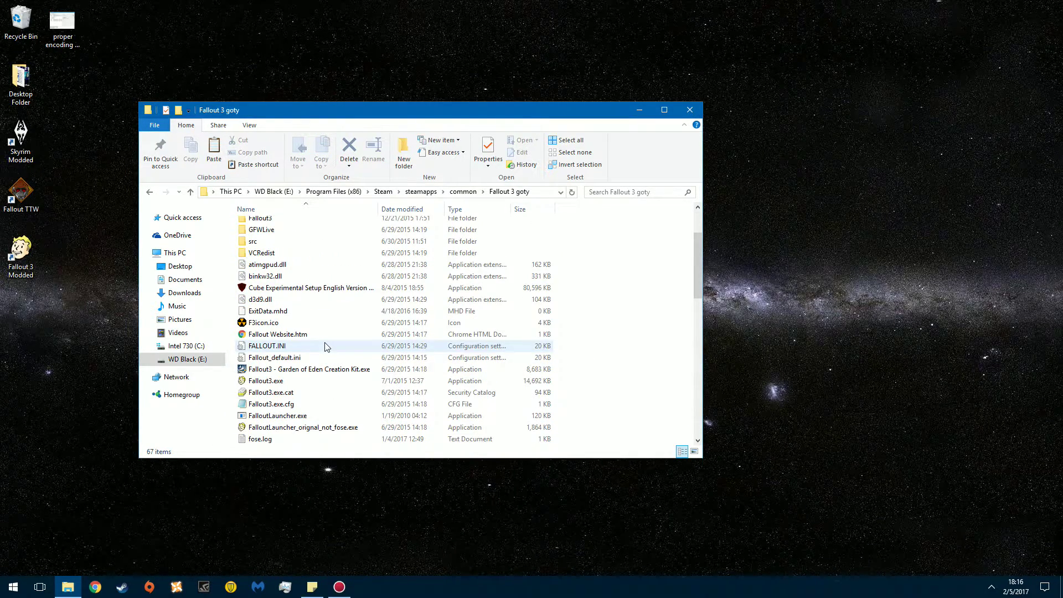
pyautogui.scroll(-2, 325, 347)
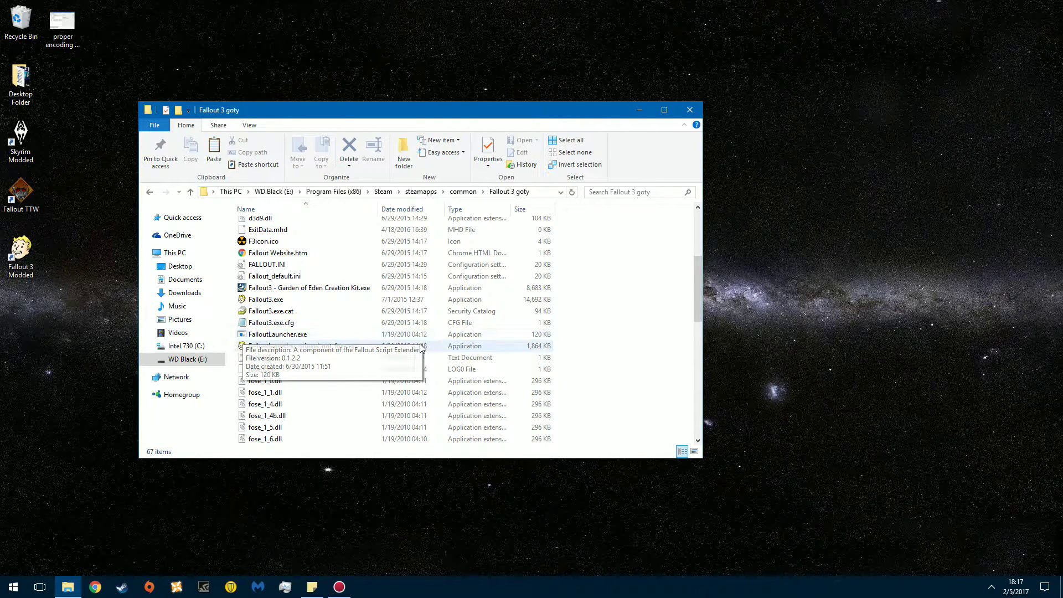
pyautogui.scroll(-12, 328, 321)
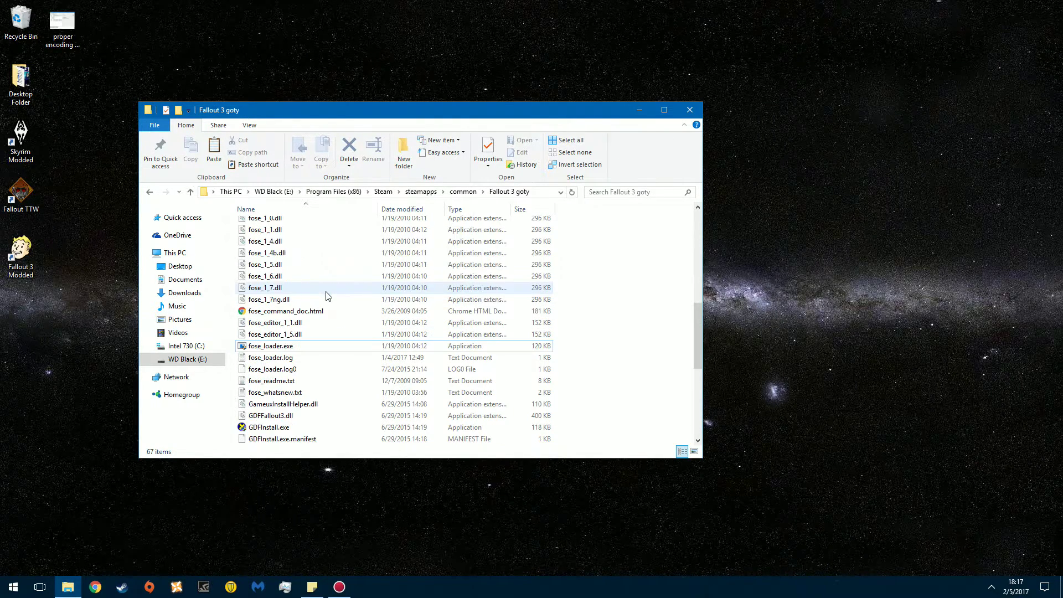
pyautogui.scroll(14, 291, 355)
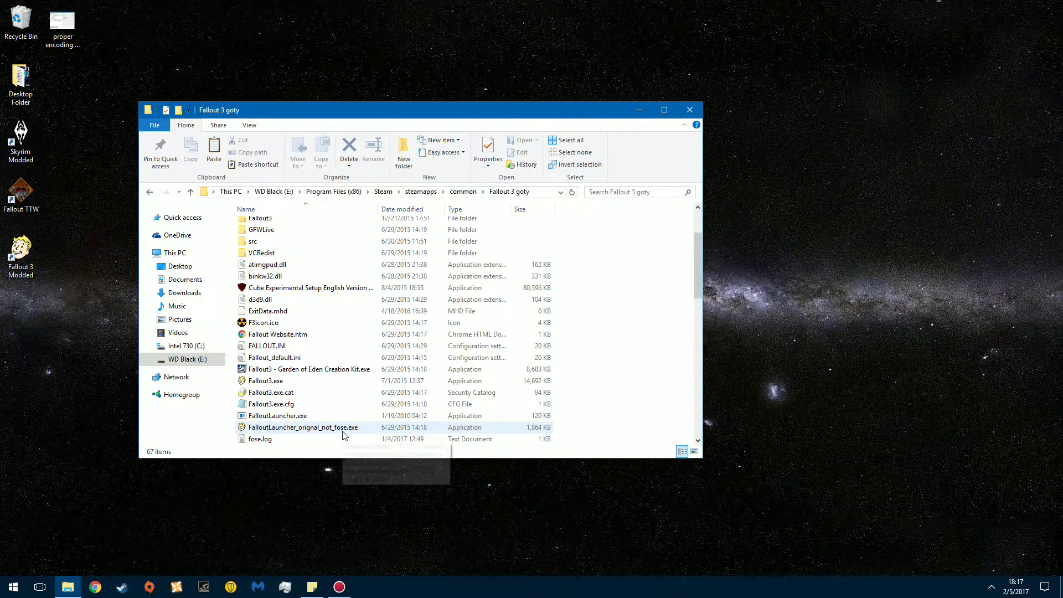
pyautogui.scroll(-7, 318, 412)
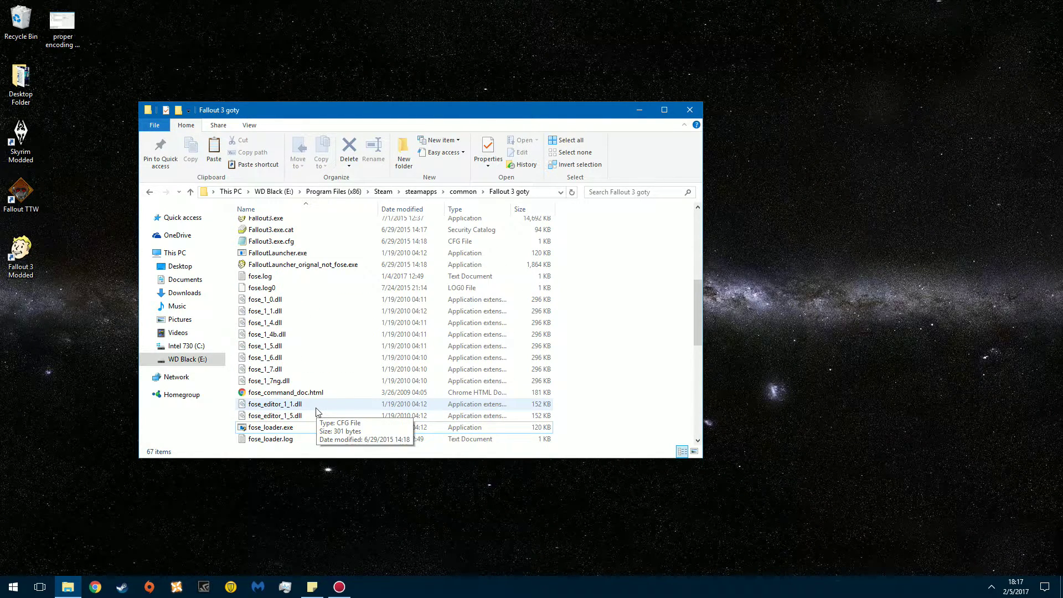
pyautogui.click(257, 348)
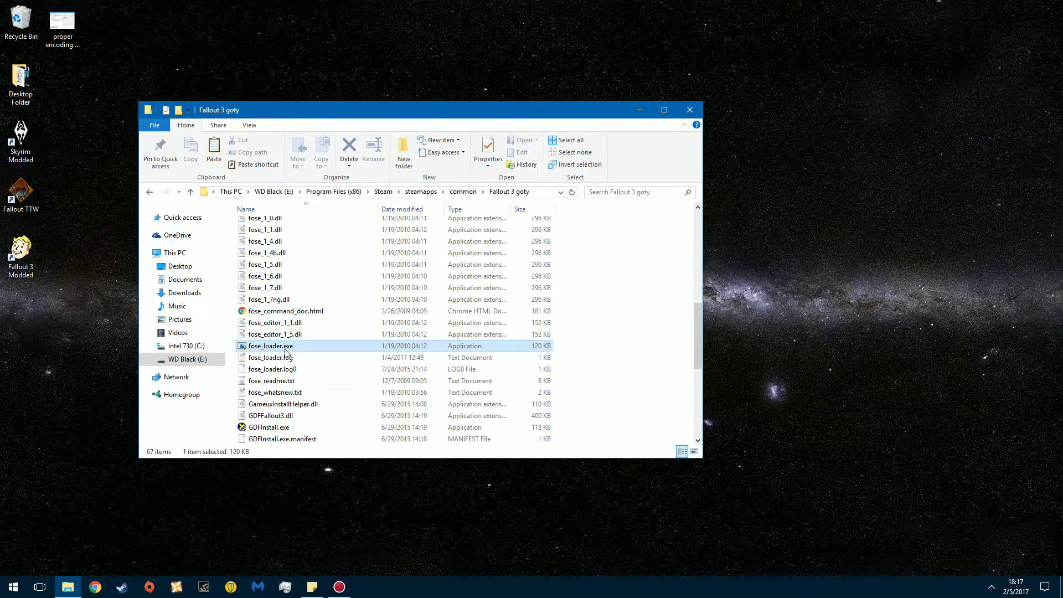
# Rename the 120 KB fose_loader.exe to FalloutLauncherv2.exe beside FalloutLauncher.exe.
pyautogui.click(256, 348)
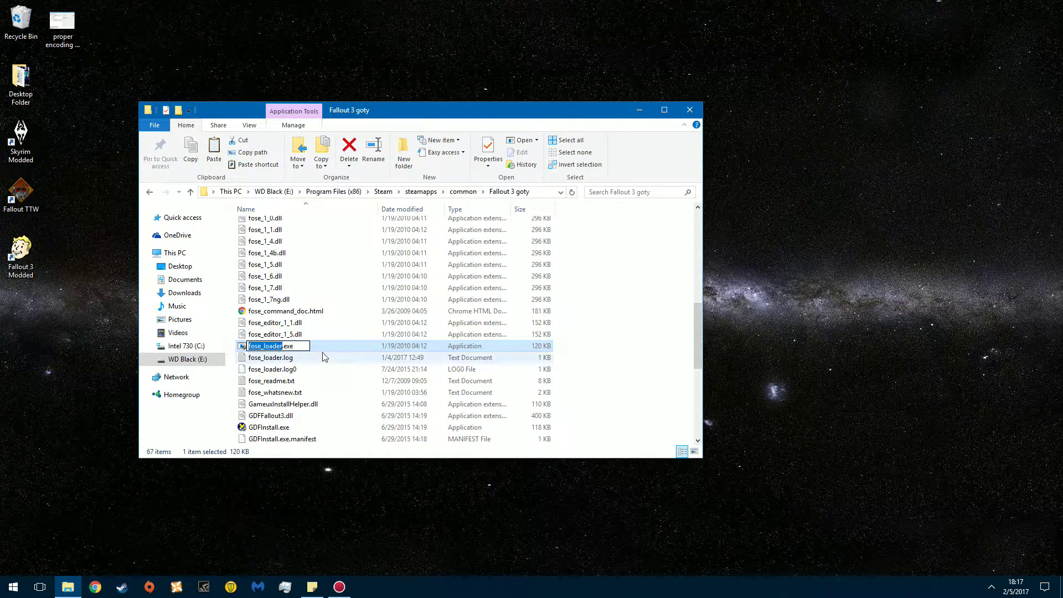
pyautogui.write('F')
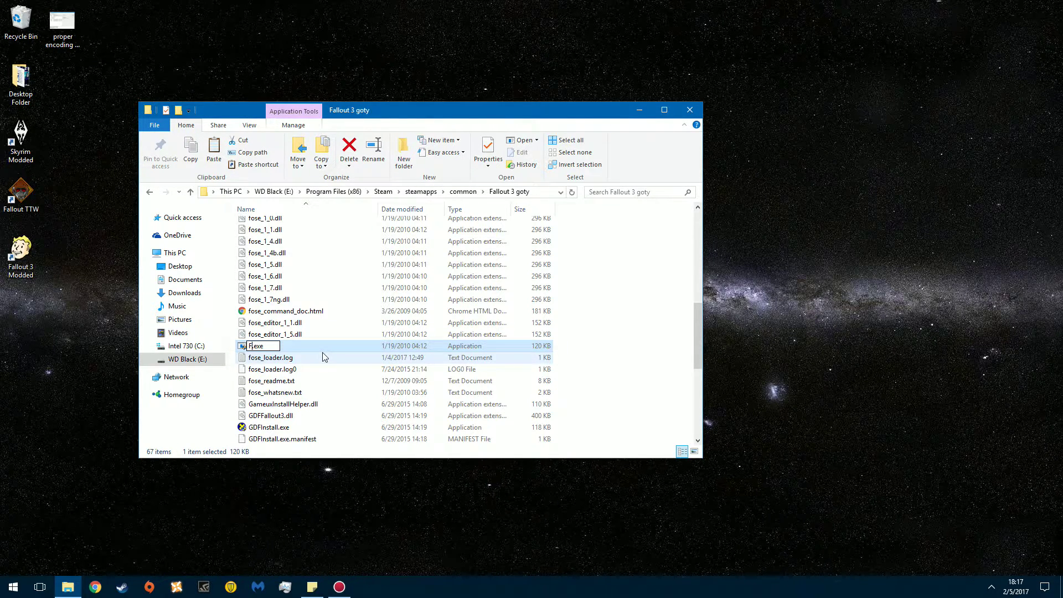
pyautogui.write('alloutLauncherv2')
pyautogui.click(612, 357)
pyautogui.scroll(8, 334, 354)
pyautogui.scroll(-1, 333, 343)
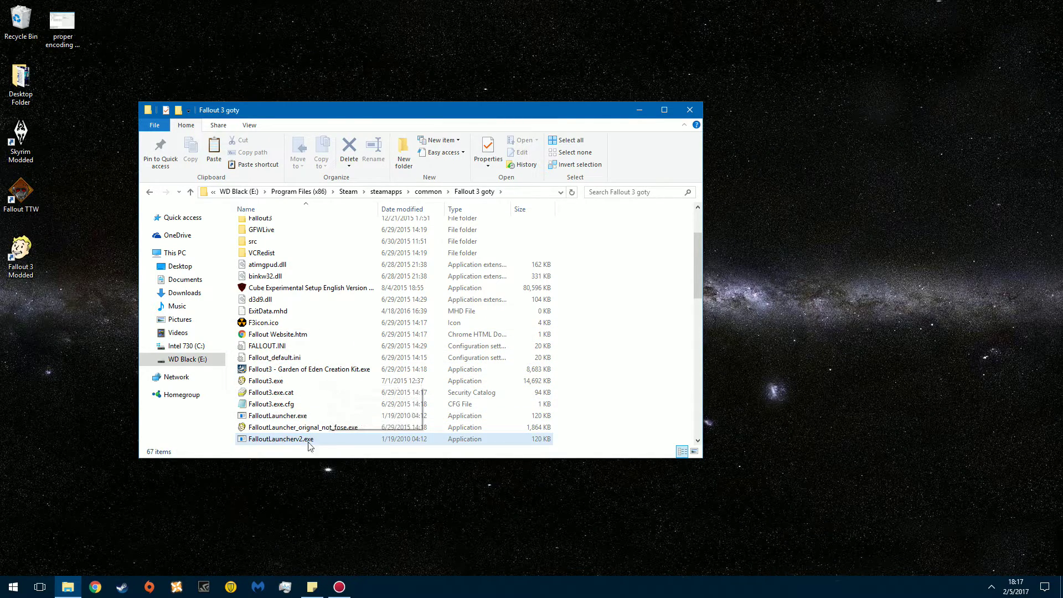
pyautogui.scroll(-3, 694, 296)
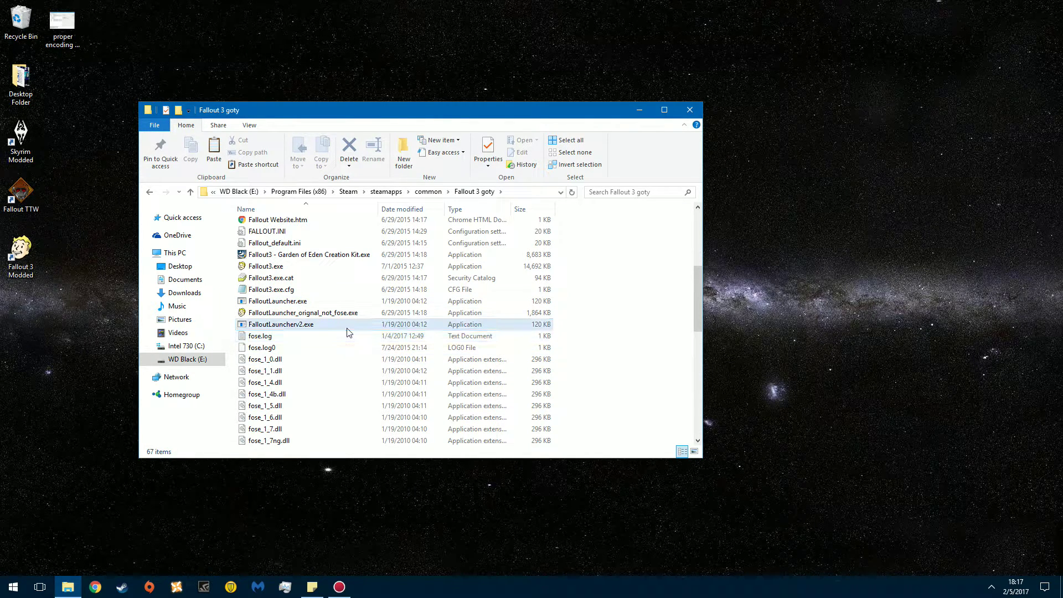
pyautogui.moveTo(348, 332)
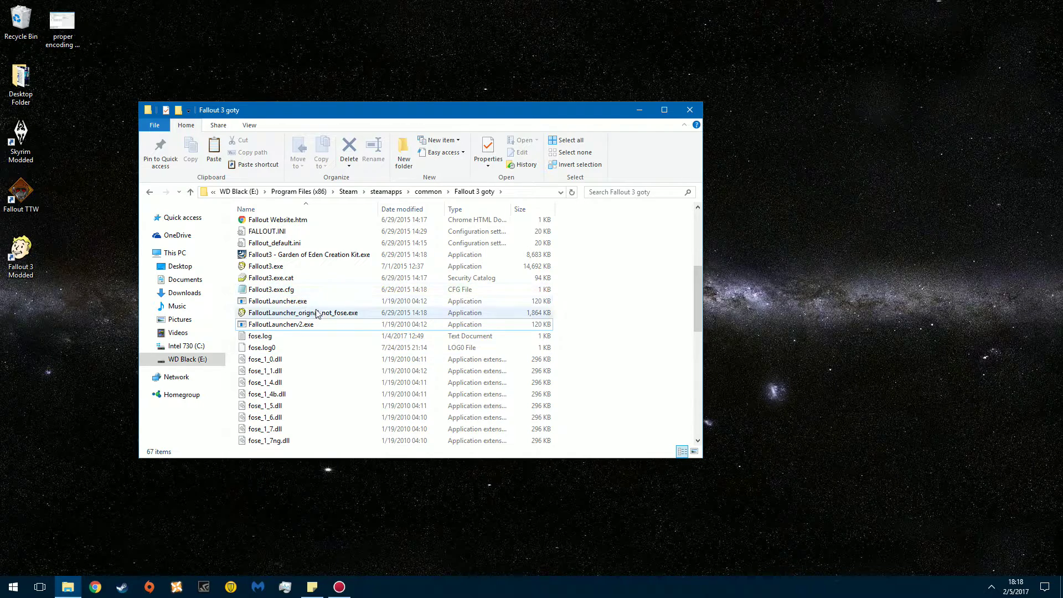
pyautogui.click(278, 317)
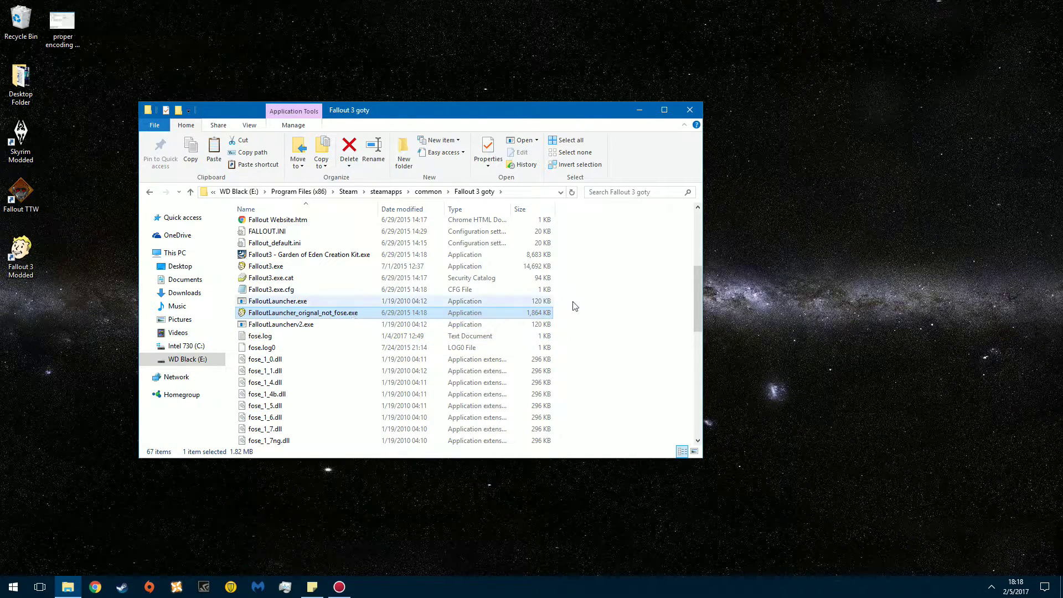
pyautogui.click(608, 299)
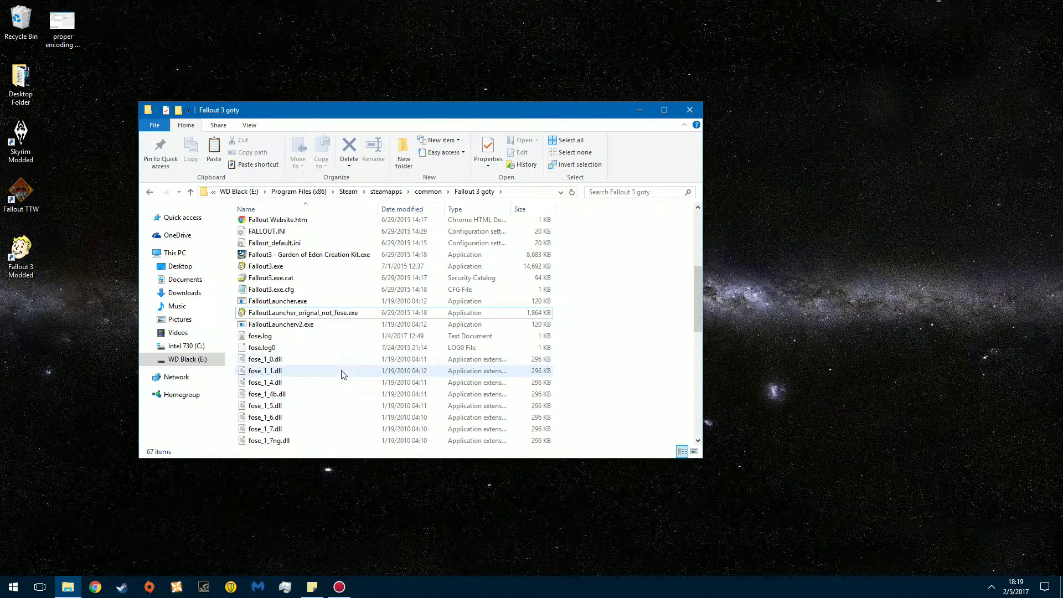
pyautogui.scroll(5, 327, 355)
pyautogui.scroll(1, 310, 332)
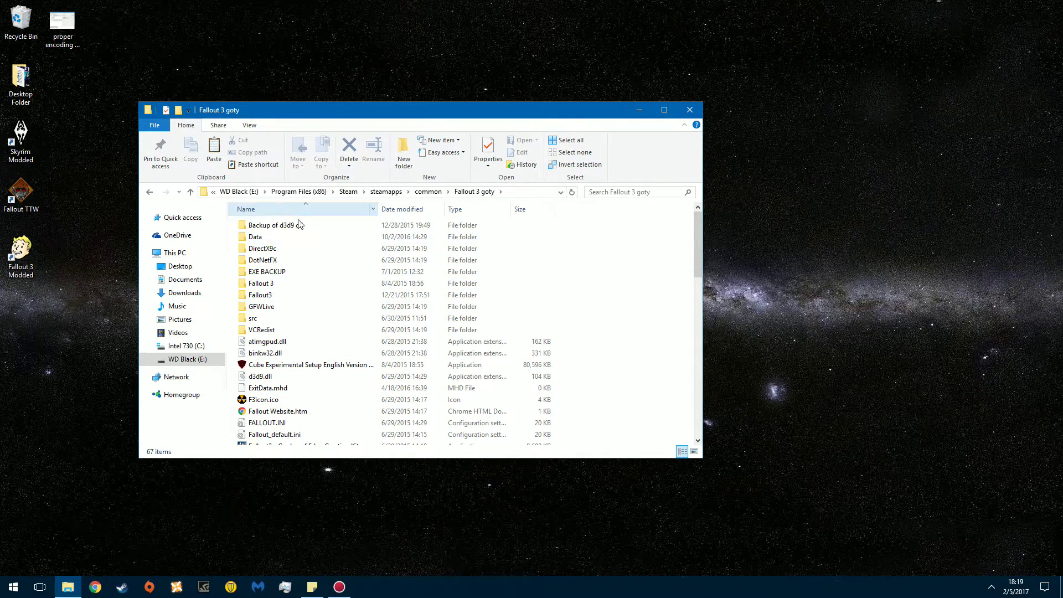
pyautogui.scroll(-2, 397, 272)
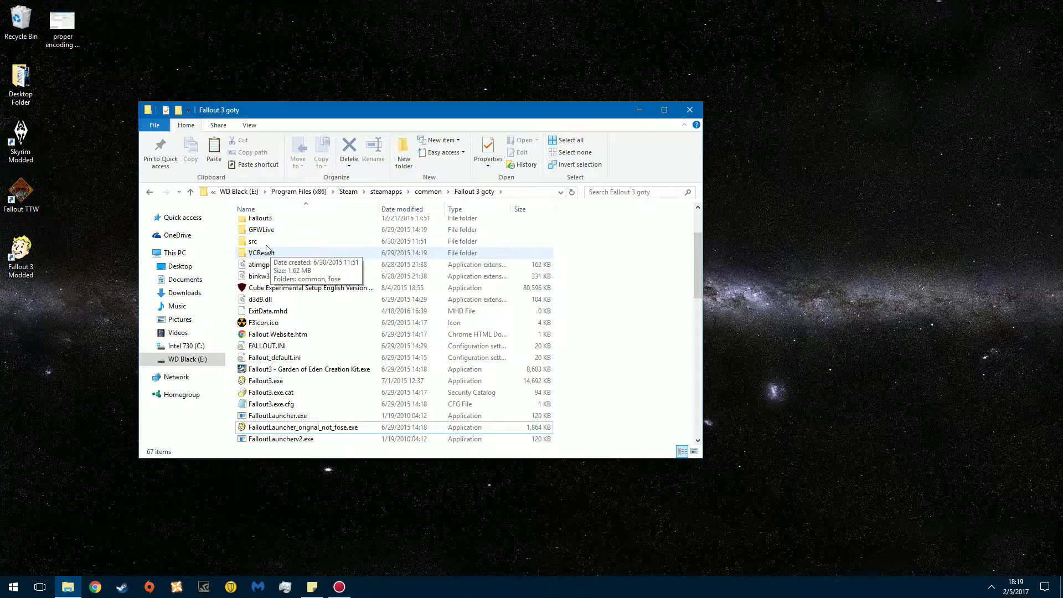
pyautogui.scroll(-5, 332, 277)
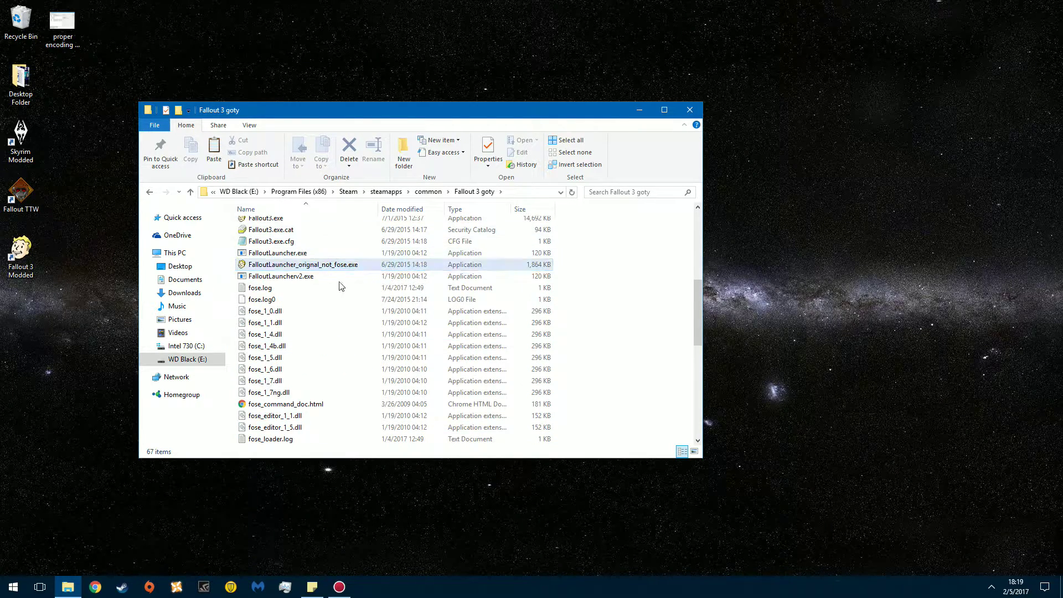
pyautogui.scroll(3, 332, 268)
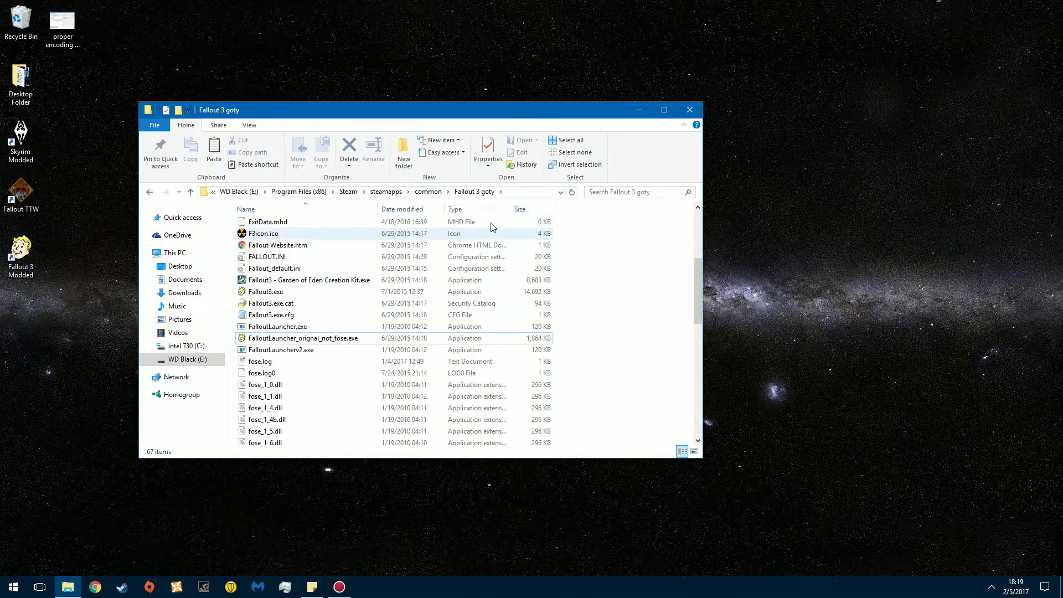
# Close the Fallout 3 goty window and delete the fose_v1_2_beta2 folder from the desktop.
pyautogui.click(690, 109)
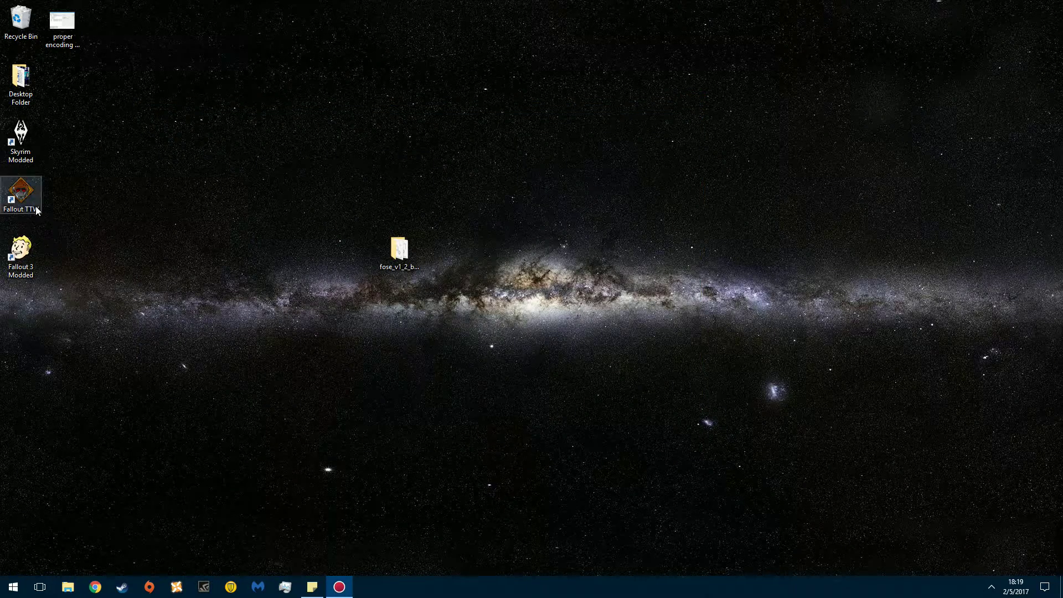
pyautogui.moveTo(314, 289); pyautogui.dragTo(576, 226)
pyautogui.press('Delete')
pyautogui.moveTo(107, 202); pyautogui.dragTo(222, 315)
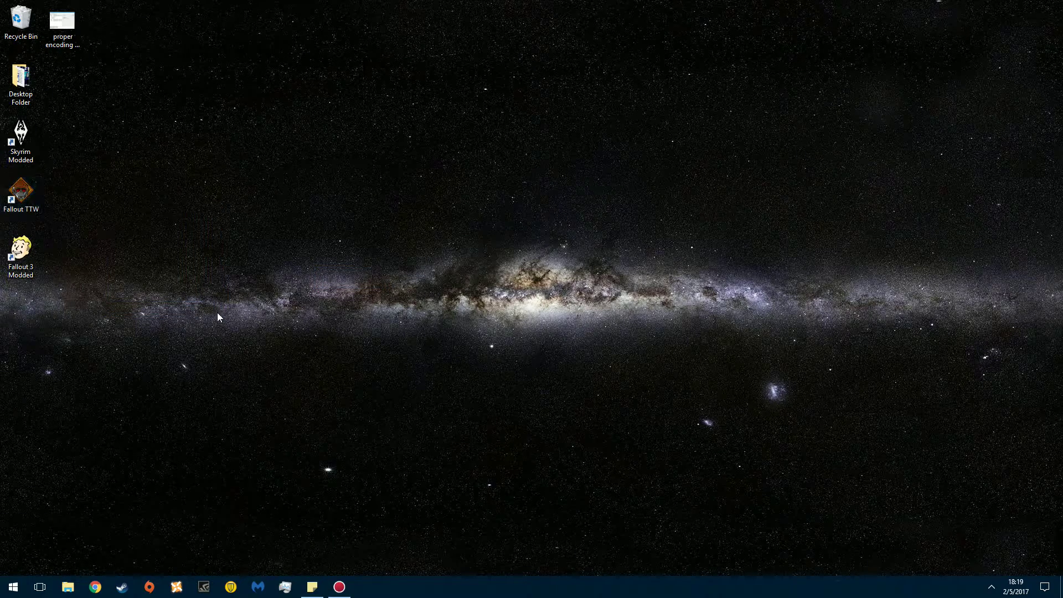